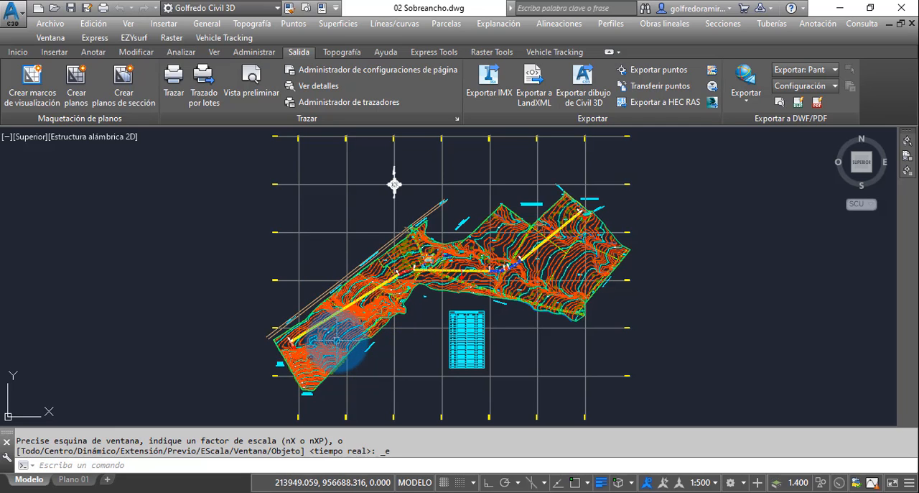
pyautogui.click(338, 350)
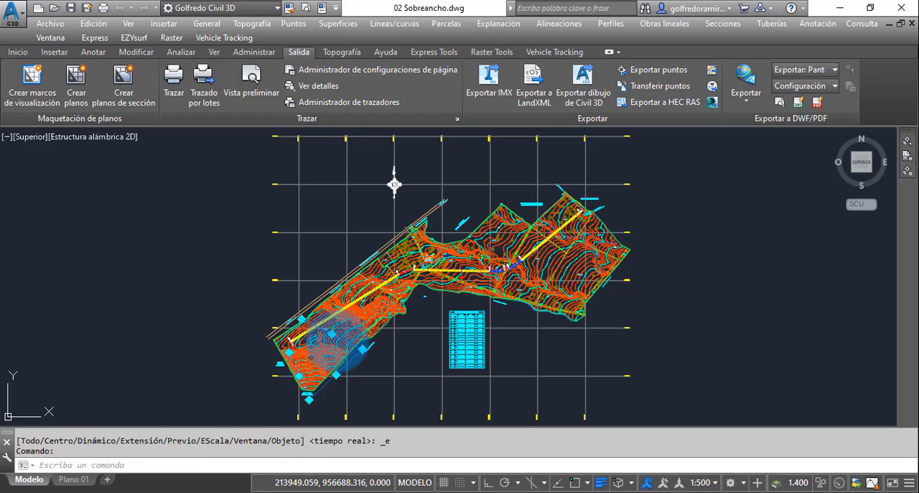
pyautogui.press('Escape')
pyautogui.press('Escape')
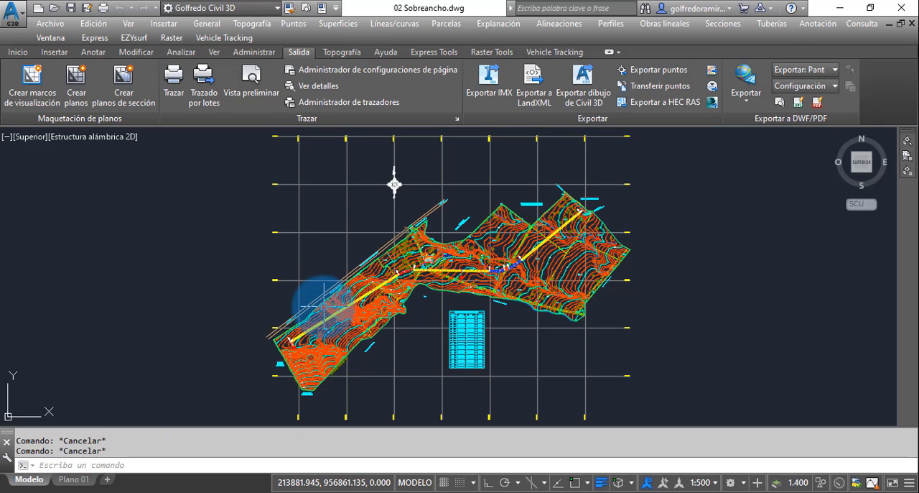
# Step: Change the Topografia Original surface style to "Curvas de Nivel @ 1m and 5m (Tonos de Gris)"
pyautogui.click(325, 308)
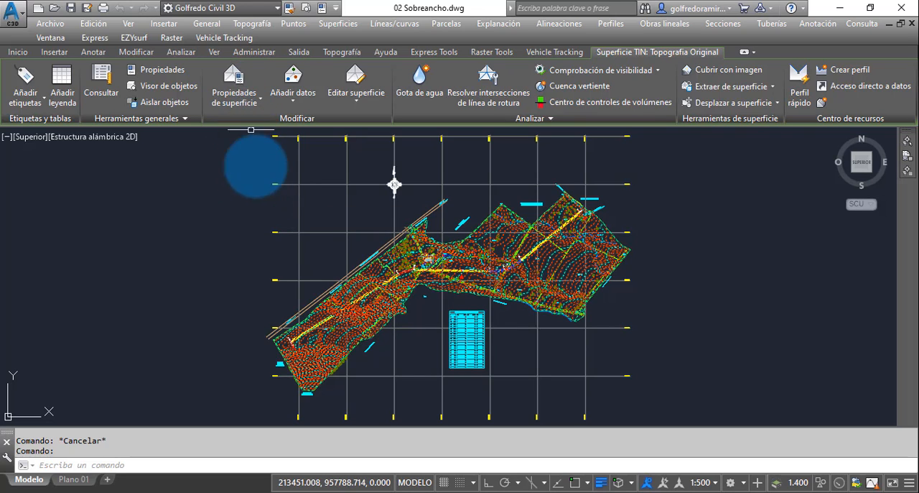
pyautogui.click(233, 82)
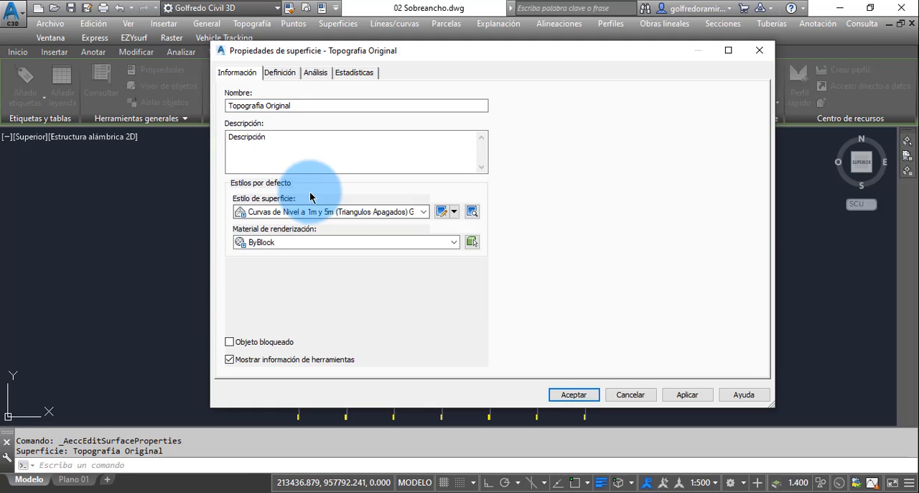
pyautogui.click(425, 214)
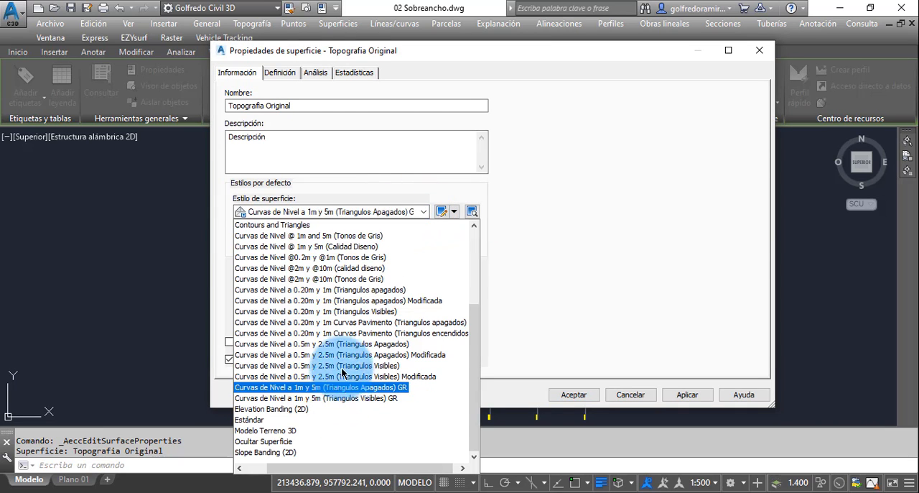
pyautogui.click(339, 237)
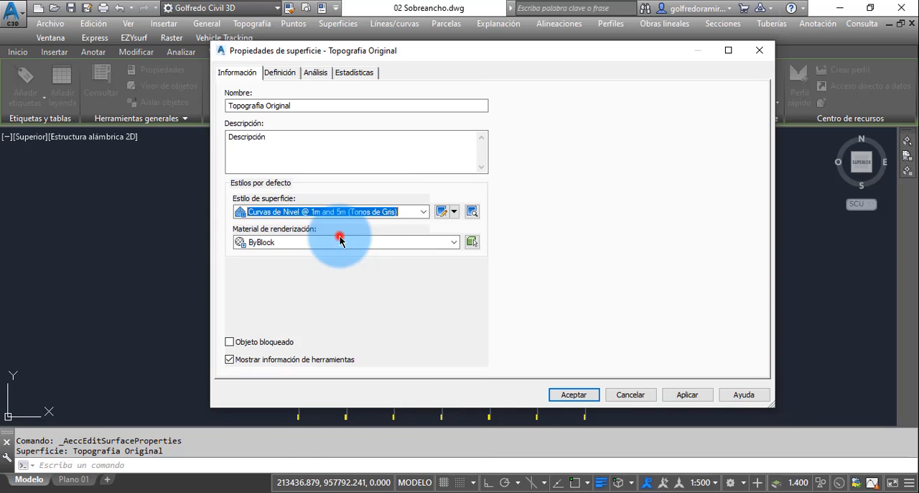
pyautogui.click(687, 395)
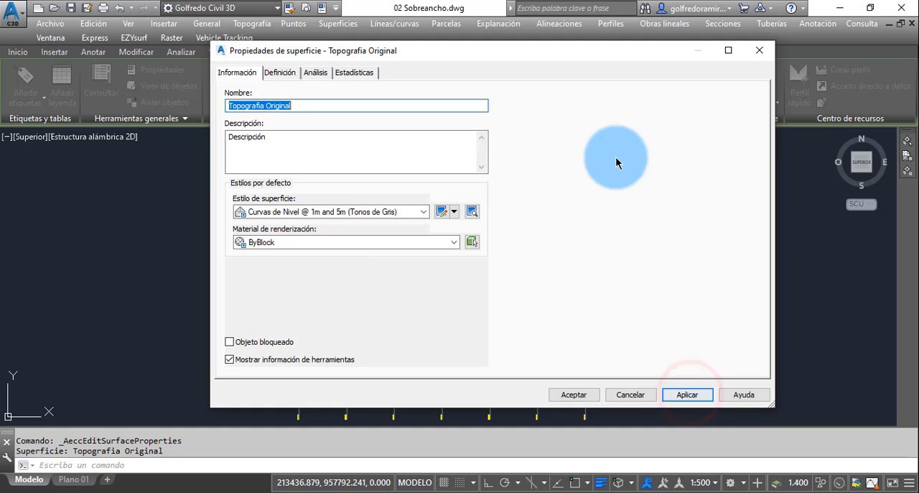
pyautogui.moveTo(558, 50)
pyautogui.mouseDown()
pyautogui.moveTo(780, 80)
pyautogui.moveTo(529, 43)
pyautogui.mouseUp()
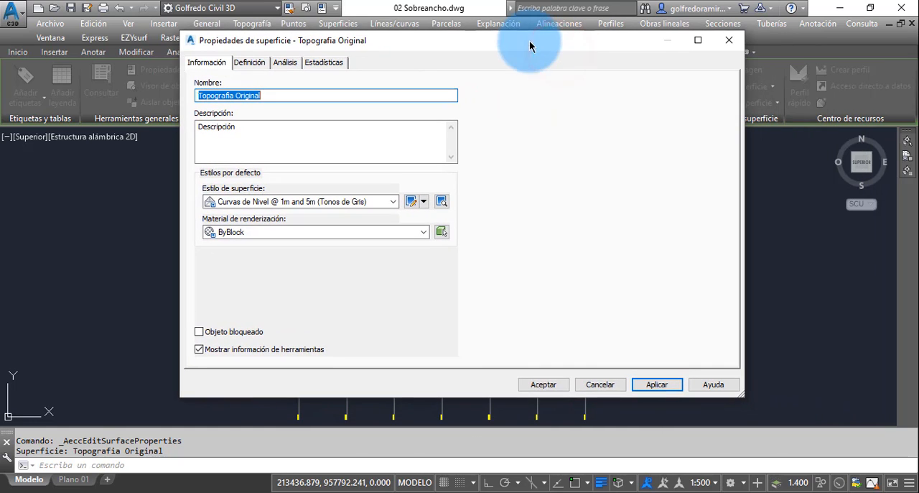
pyautogui.click(538, 387)
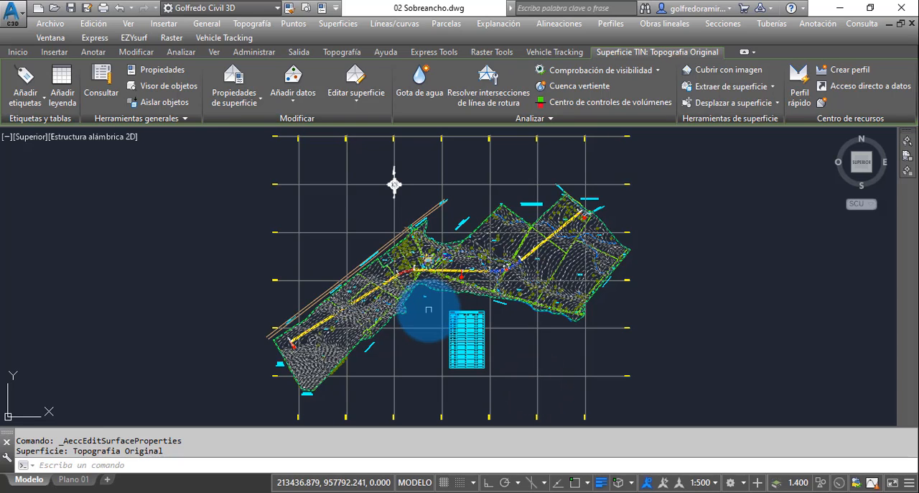
pyautogui.press('Escape')
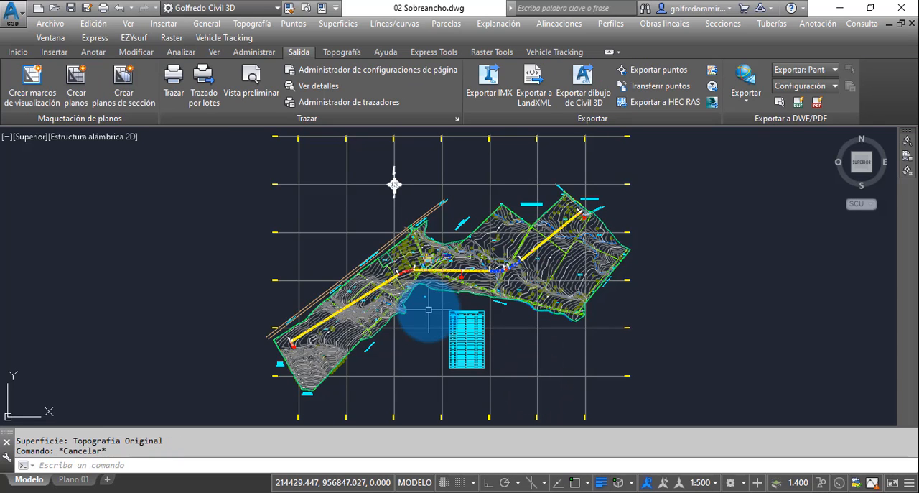
pyautogui.press('Escape')
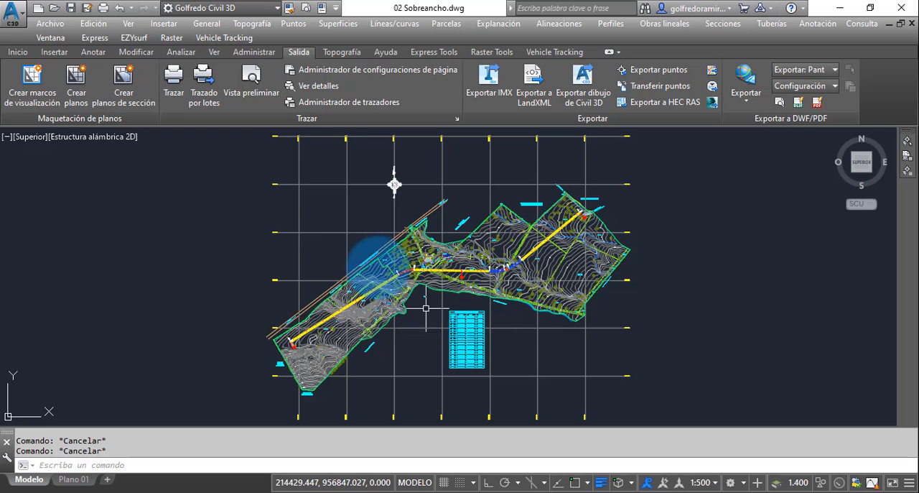
# Step: Start creating offset alignments from Eje Proyecto 1, continuing without a design standards file
pyautogui.click(20, 54)
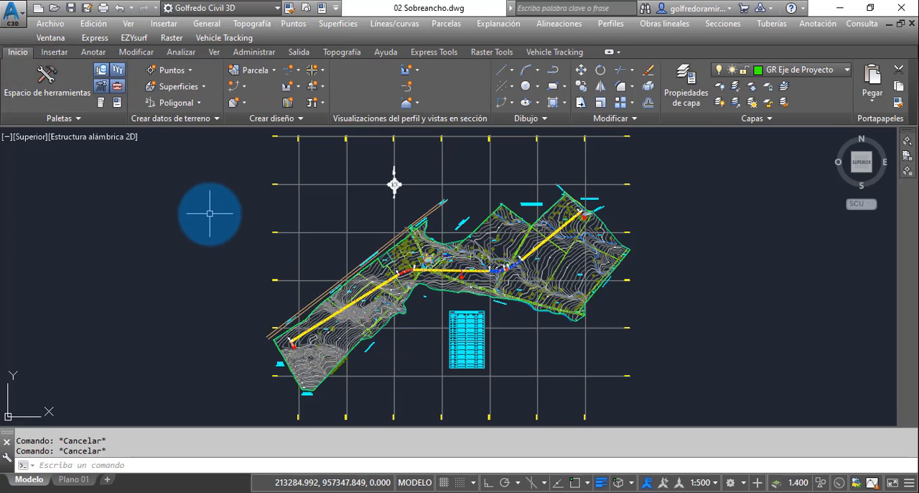
pyautogui.click(17, 53)
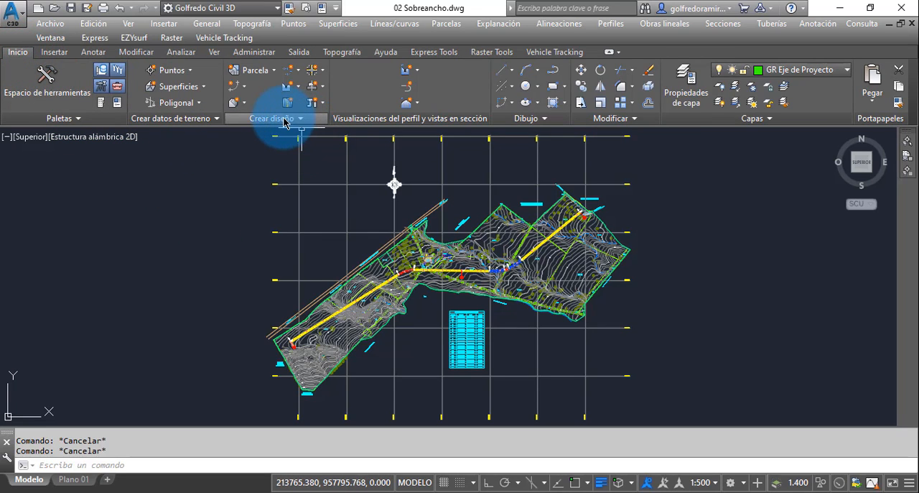
pyautogui.click(298, 71)
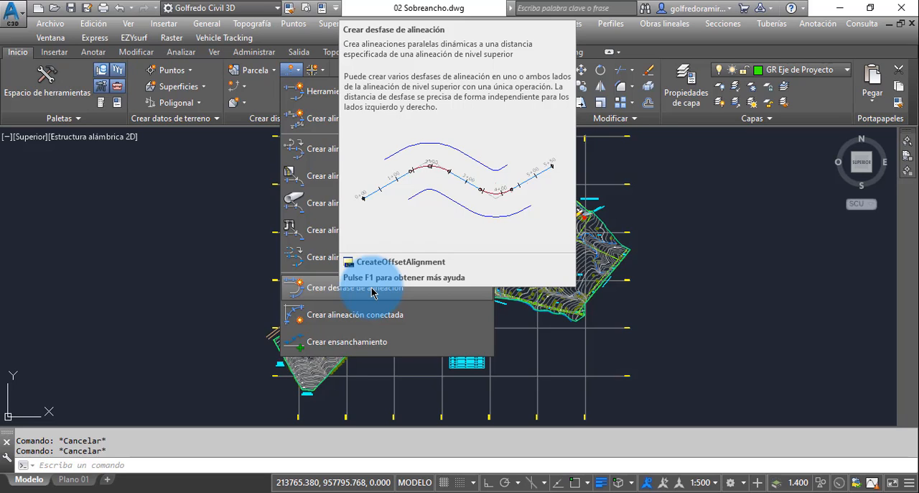
pyautogui.click(327, 290)
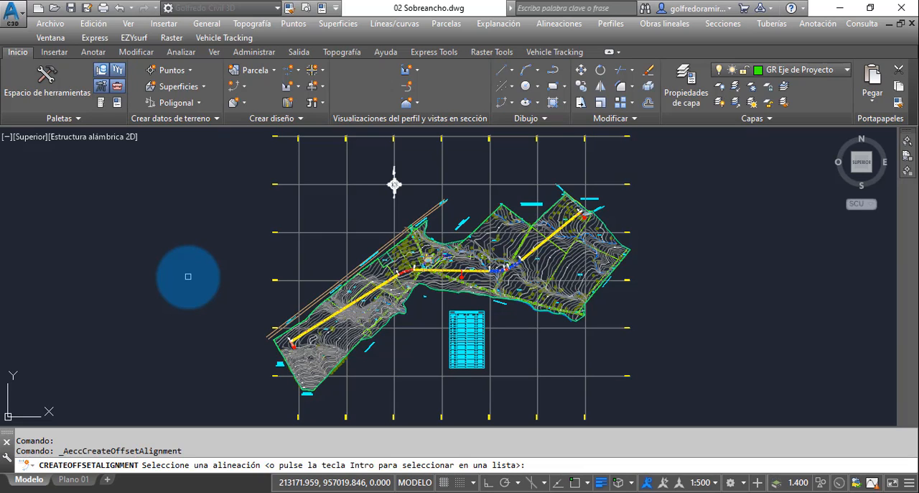
pyautogui.press('Return')
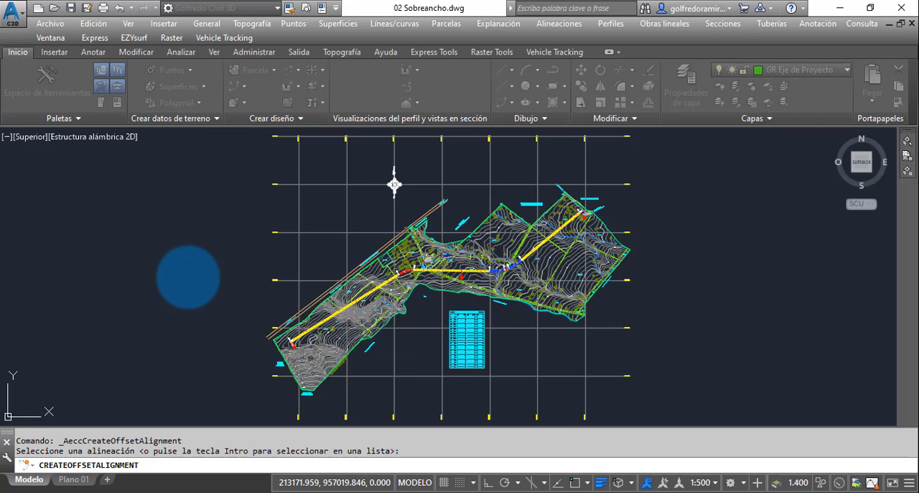
pyautogui.moveTo(224, 142)
pyautogui.mouseDown()
pyautogui.moveTo(637, 180)
pyautogui.moveTo(560, 149)
pyautogui.mouseUp()
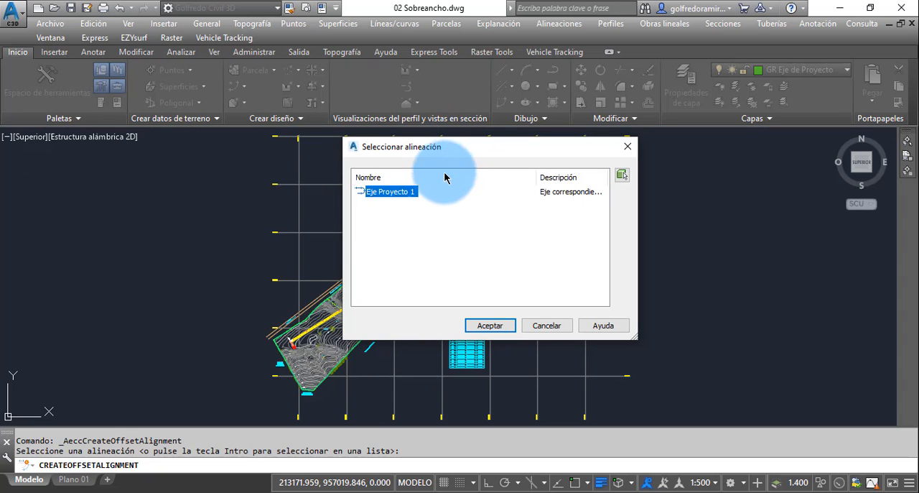
pyautogui.moveTo(455, 151)
pyautogui.mouseDown()
pyautogui.moveTo(580, 108)
pyautogui.moveTo(577, 97)
pyautogui.mouseUp()
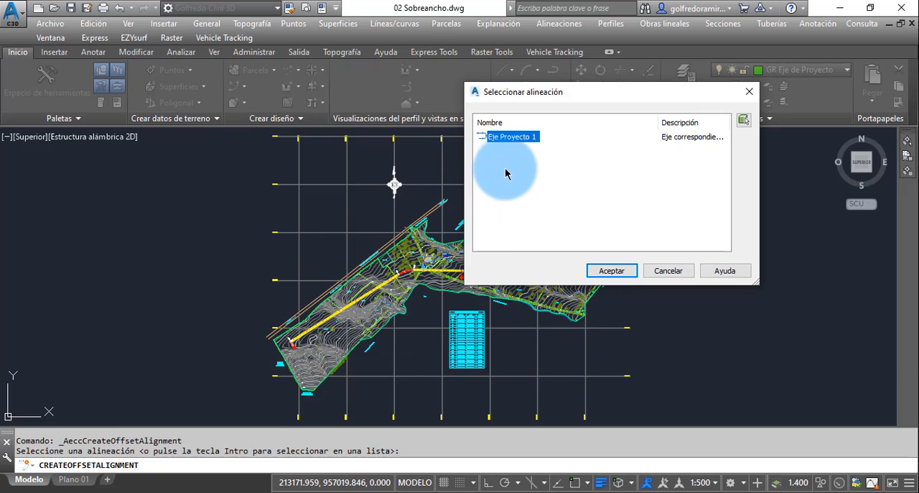
pyautogui.click(516, 138)
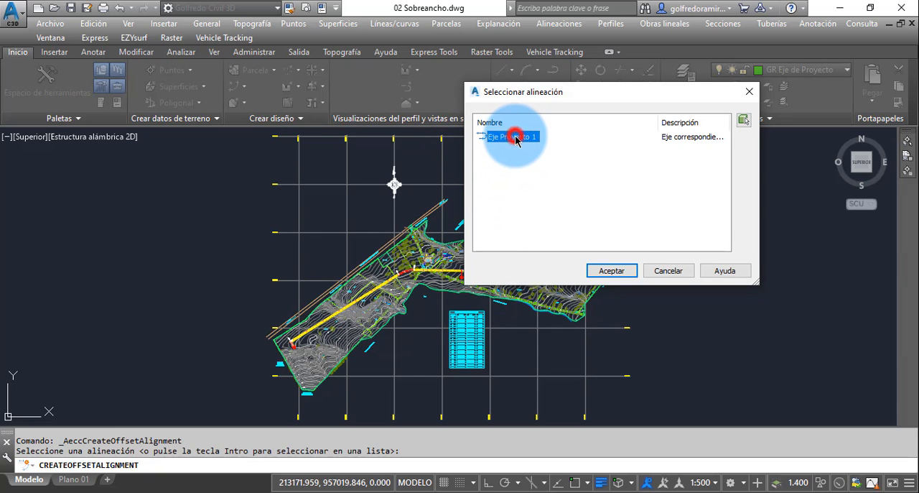
pyautogui.click(614, 272)
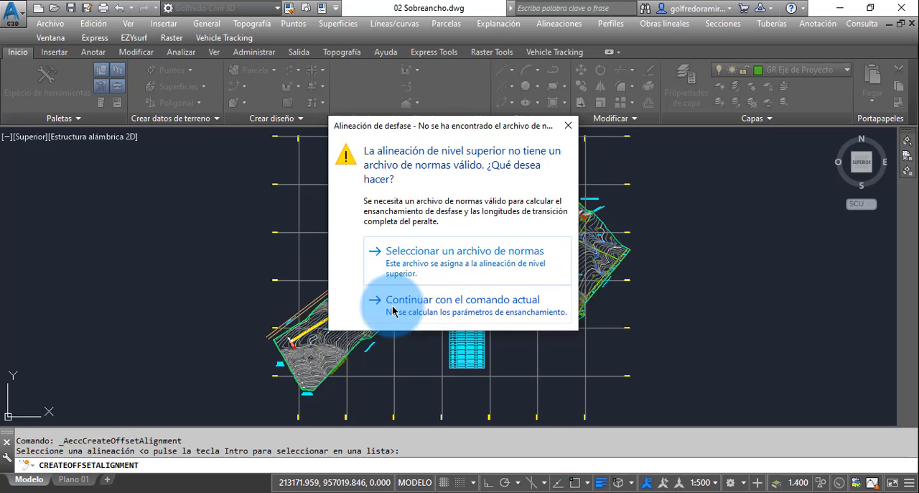
pyautogui.click(471, 310)
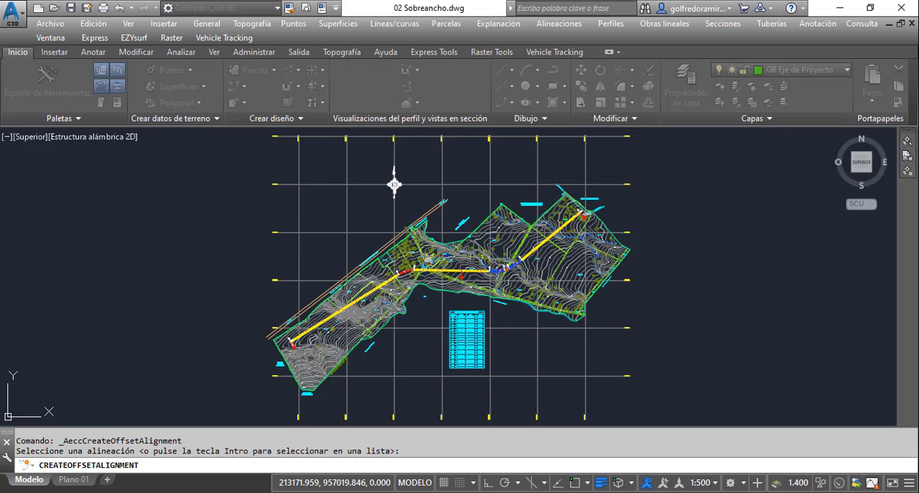
pyautogui.moveTo(0, 31); pyautogui.dragTo(438, 18)
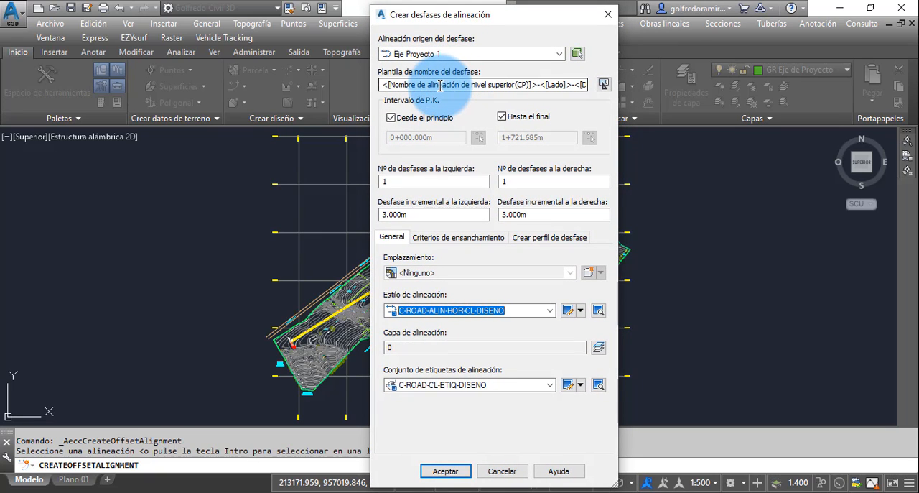
# Step: Examine the source alignment choice and read through the full offset name template
pyautogui.click(560, 54)
pyautogui.click(561, 55)
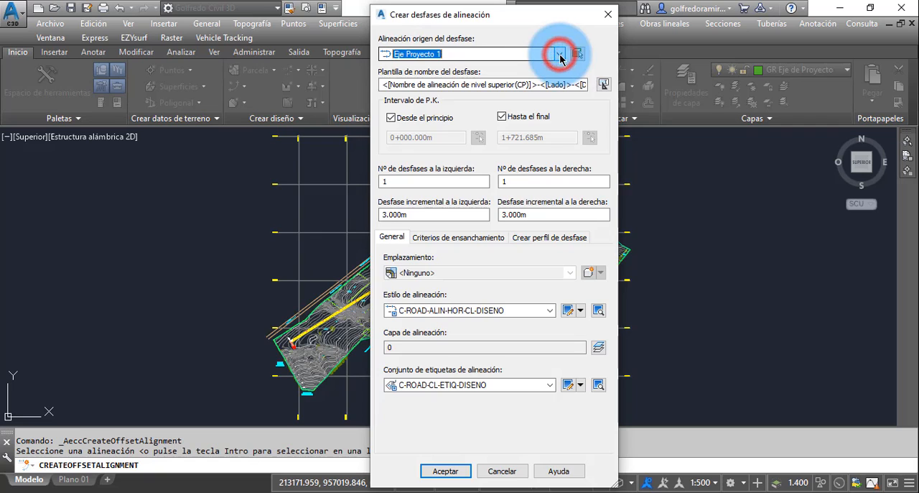
pyautogui.moveTo(537, 18); pyautogui.dragTo(526, 19)
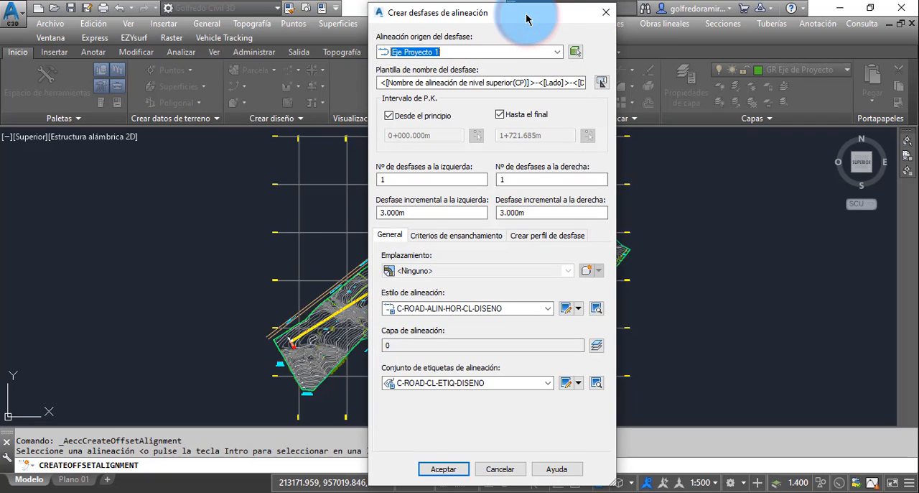
pyautogui.click(381, 83)
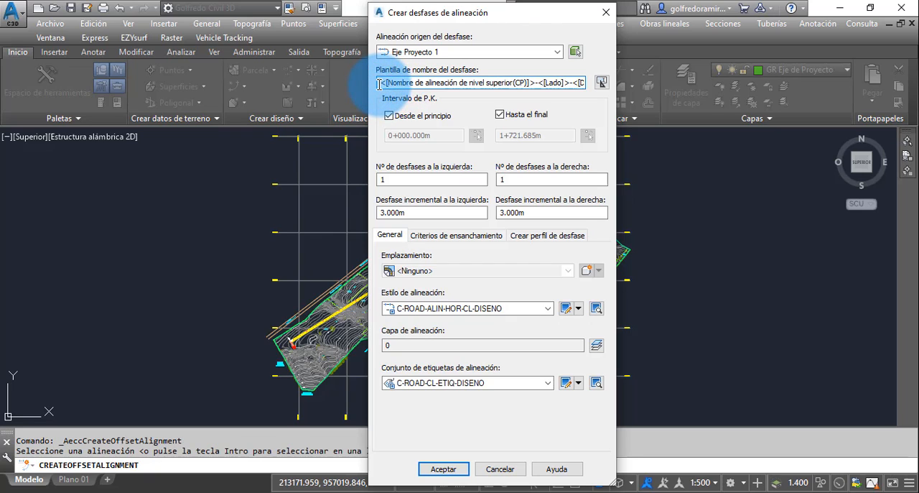
pyautogui.moveTo(380, 83); pyautogui.dragTo(541, 83)
pyautogui.moveTo(576, 84); pyautogui.dragTo(413, 85)
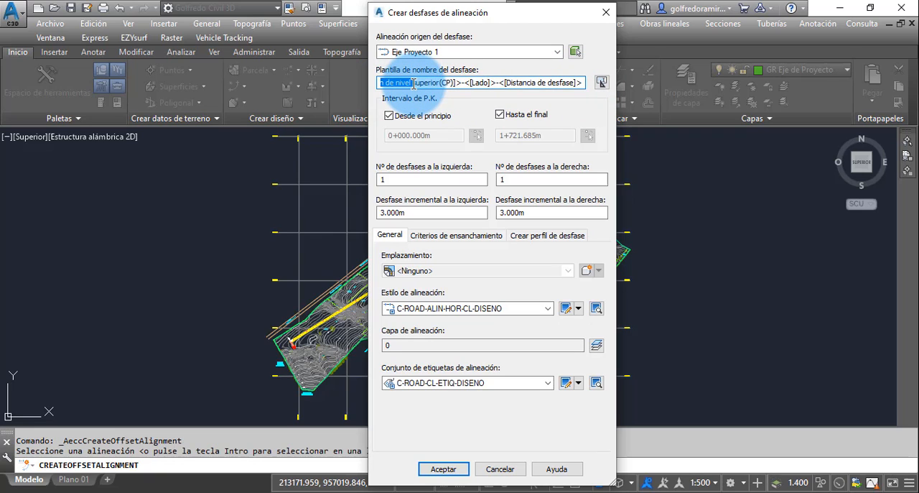
pyautogui.press('Home')
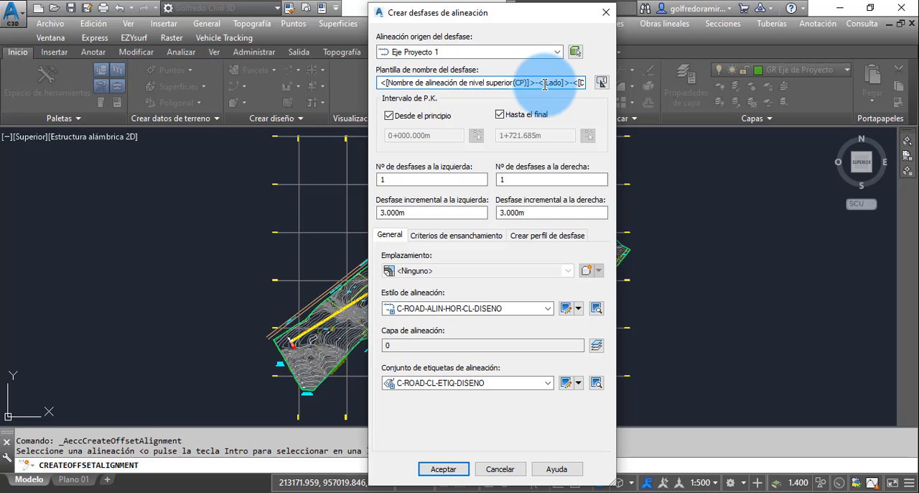
pyautogui.press('Right')
pyautogui.press('Right')
pyautogui.press('Right')
pyautogui.press('Right')
pyautogui.press('Right')
pyautogui.press('Right')
pyautogui.press('Right')
pyautogui.press('Right')
pyautogui.press('Right')
pyautogui.press('Right')
pyautogui.press('Right')
pyautogui.press('Right')
pyautogui.press('Right')
pyautogui.press('Right')
pyautogui.press('Right')
pyautogui.press('Right')
pyautogui.press('Right')
pyautogui.press('Right')
pyautogui.press('Right')
pyautogui.press('Right')
pyautogui.press('Right')
pyautogui.press('Right')
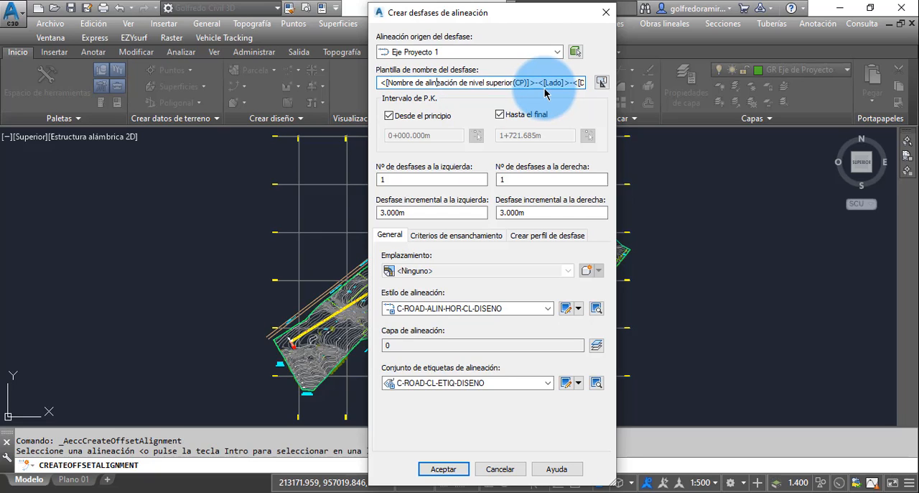
pyautogui.press('Right')
pyautogui.press('Right')
pyautogui.press('Right')
pyautogui.press('Right')
pyautogui.press('Right')
pyautogui.press('Right')
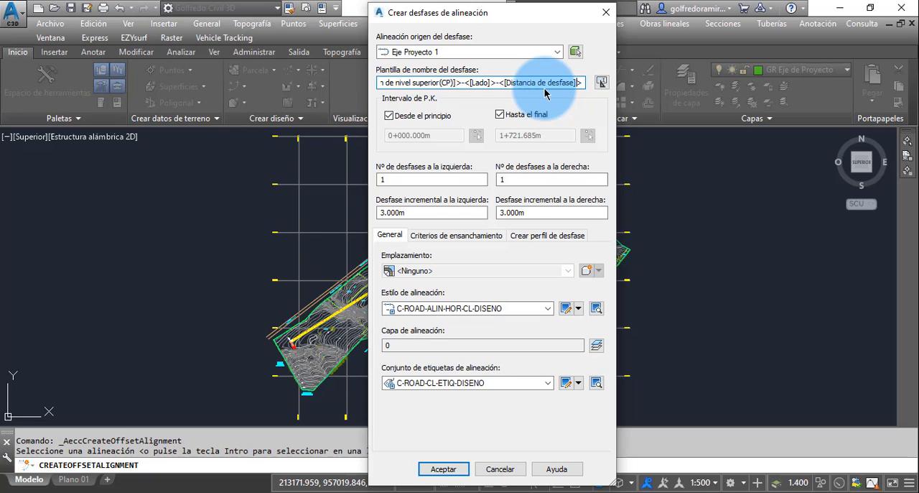
pyautogui.press('Left')
pyautogui.press('Left')
pyautogui.press('Left')
pyautogui.press('Left')
pyautogui.press('Left')
pyautogui.press('Left')
pyautogui.press('Left')
pyautogui.press('Left')
pyautogui.press('Left')
pyautogui.press('Left')
pyautogui.press('Left')
pyautogui.press('Left')
pyautogui.press('Left')
pyautogui.press('Left')
pyautogui.press('Left')
pyautogui.press('Left')
pyautogui.press('Left')
pyautogui.press('Left')
pyautogui.press('Left')
pyautogui.press('Left')
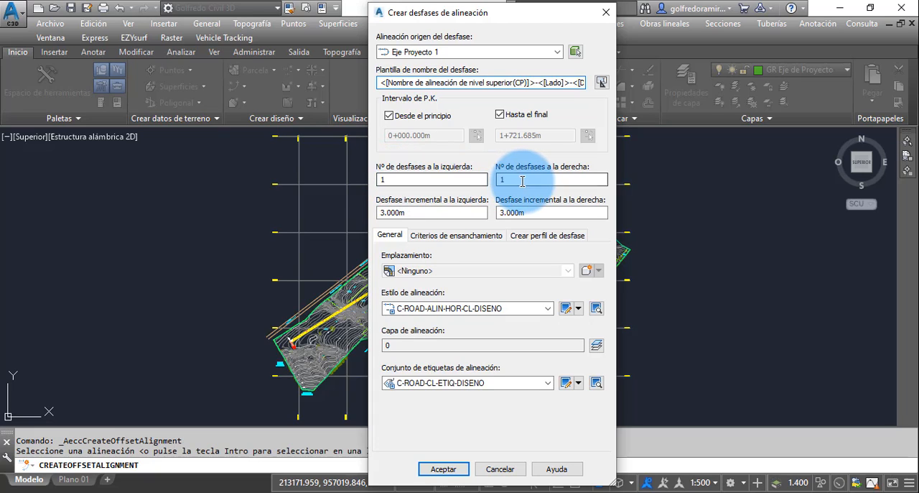
# Step: Set the incremental offset to 3.60 m on both the left and right sides of the alignment
pyautogui.click(396, 177)
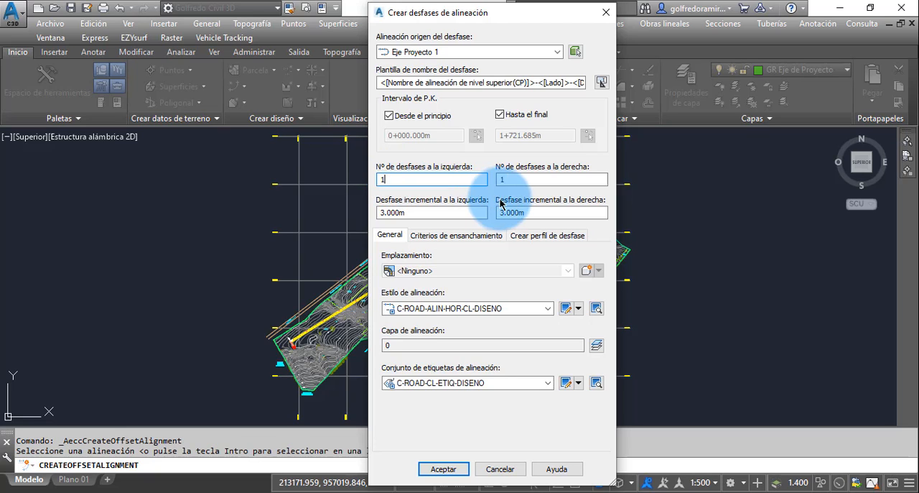
pyautogui.click(410, 179)
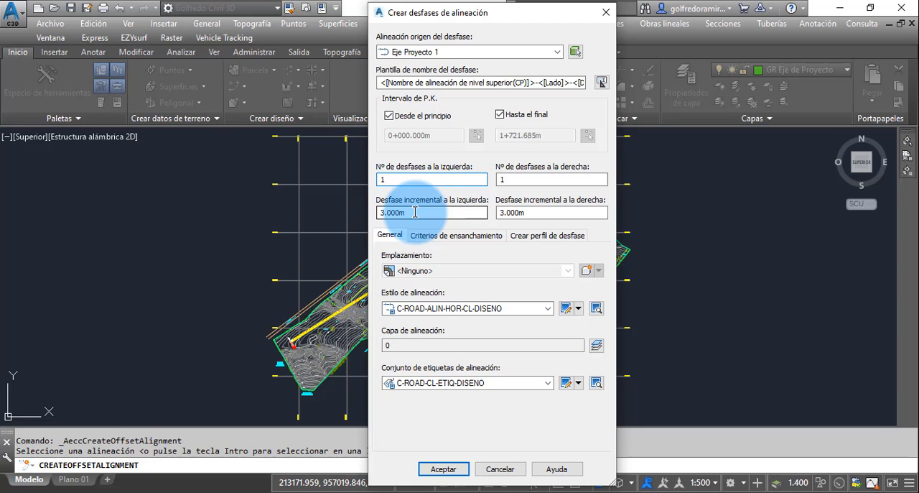
pyautogui.click(415, 211)
pyautogui.moveTo(415, 212); pyautogui.dragTo(379, 212)
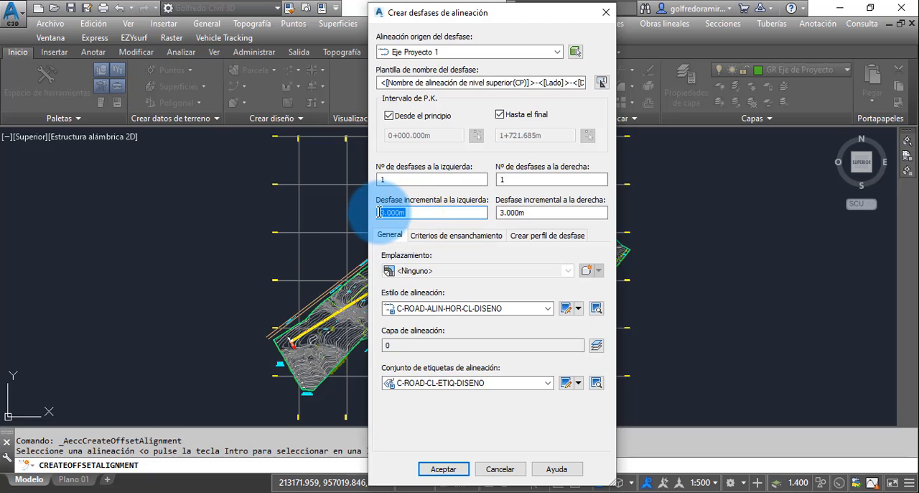
pyautogui.write('3.60')
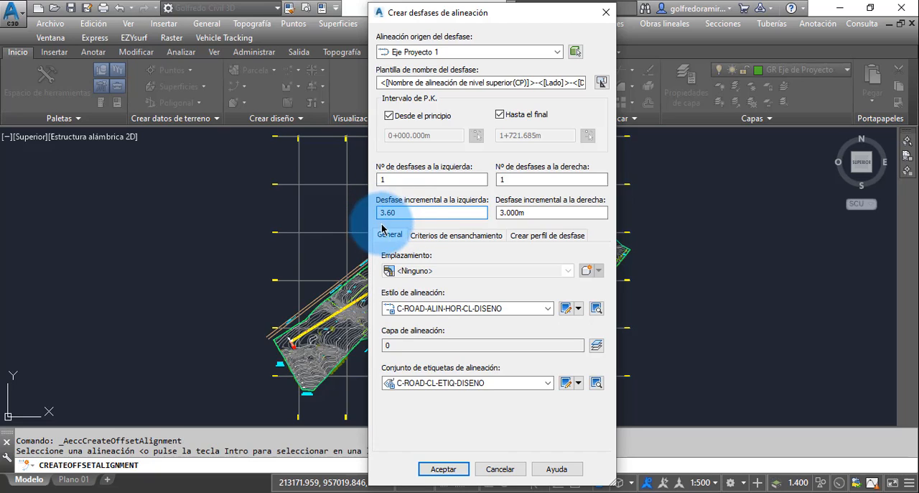
pyautogui.moveTo(535, 212); pyautogui.dragTo(494, 209)
pyautogui.write('3.60')
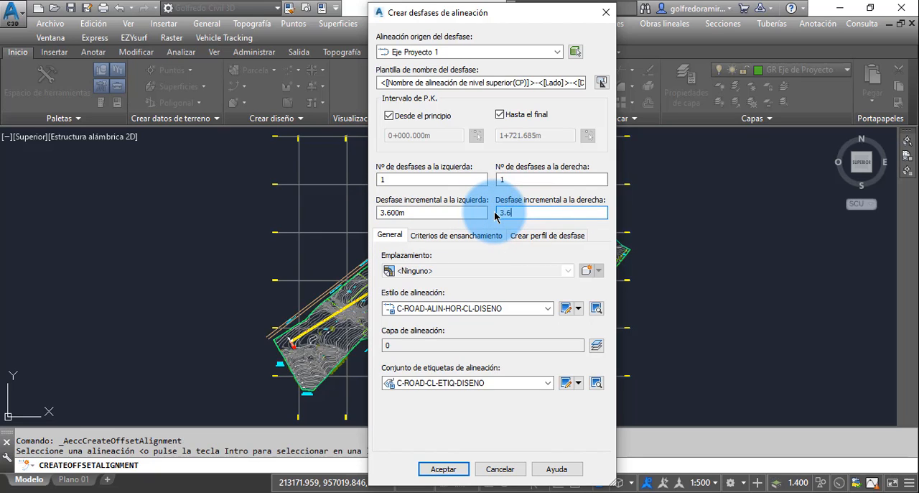
# Step: Confirm the 3.60 m offsets on both sides and set the alignment style to ALINEAMIENTO HORIZONTAL DISENO-RR
pyautogui.click(447, 213)
pyautogui.click(530, 212)
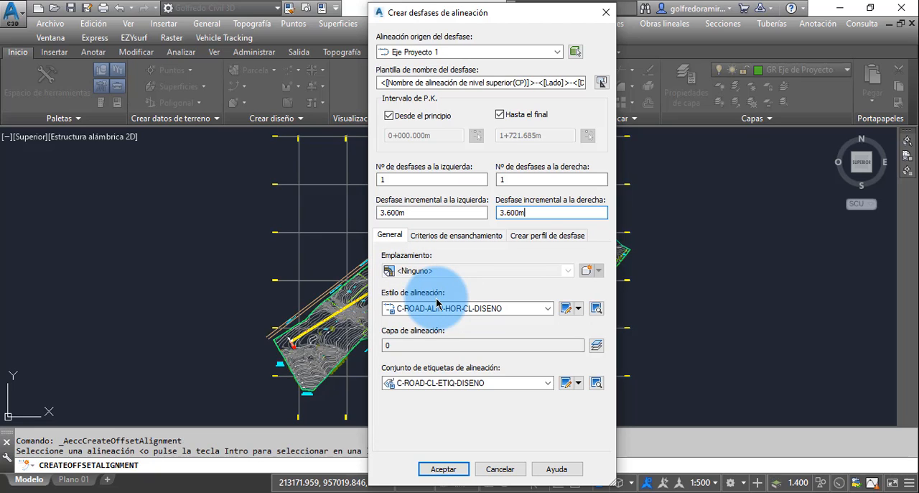
pyautogui.click(548, 309)
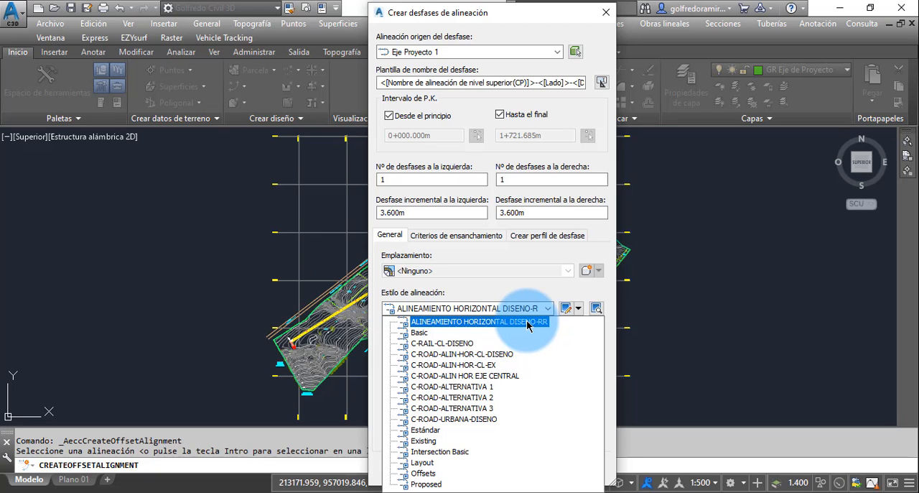
pyautogui.click(528, 322)
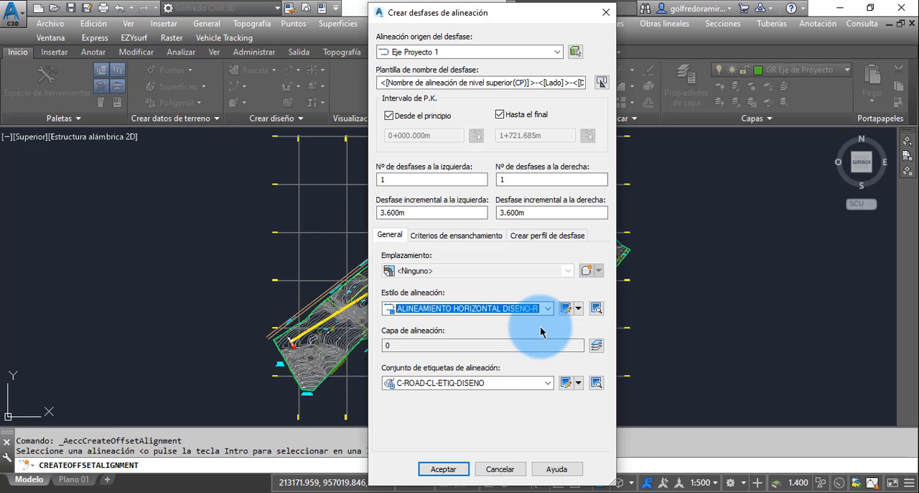
# Step: Set the alignment label set of the offset alignments to _No Labels
pyautogui.click(548, 382)
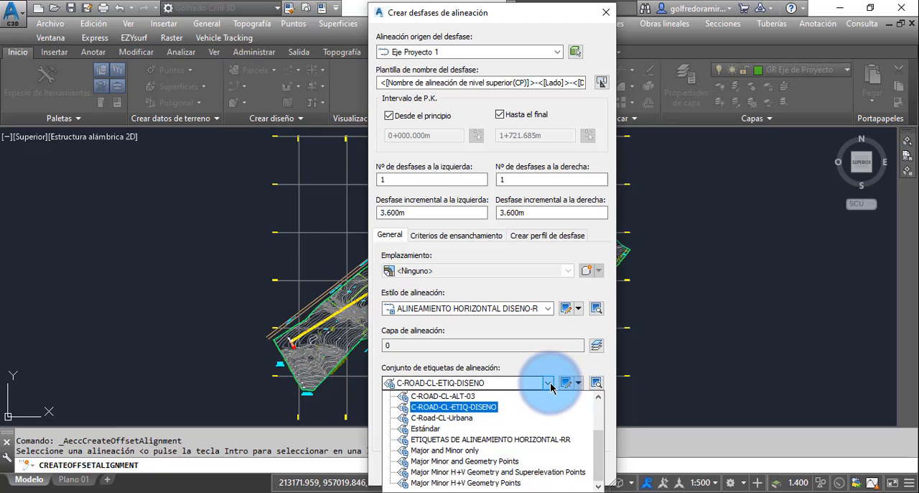
pyautogui.moveTo(602, 444); pyautogui.dragTo(599, 400)
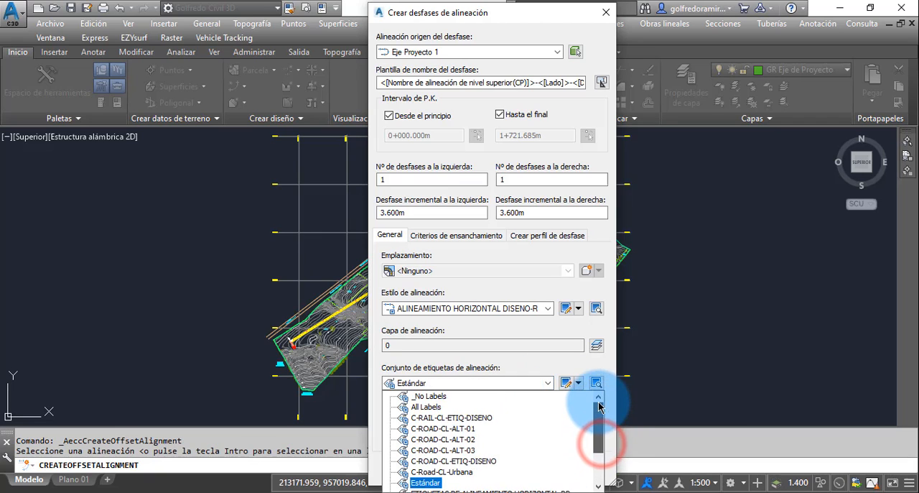
pyautogui.click(435, 399)
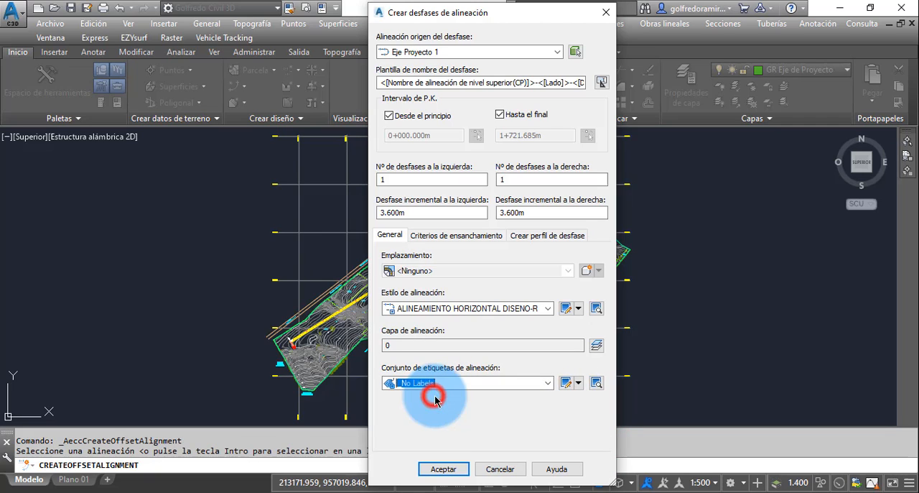
pyautogui.click(548, 383)
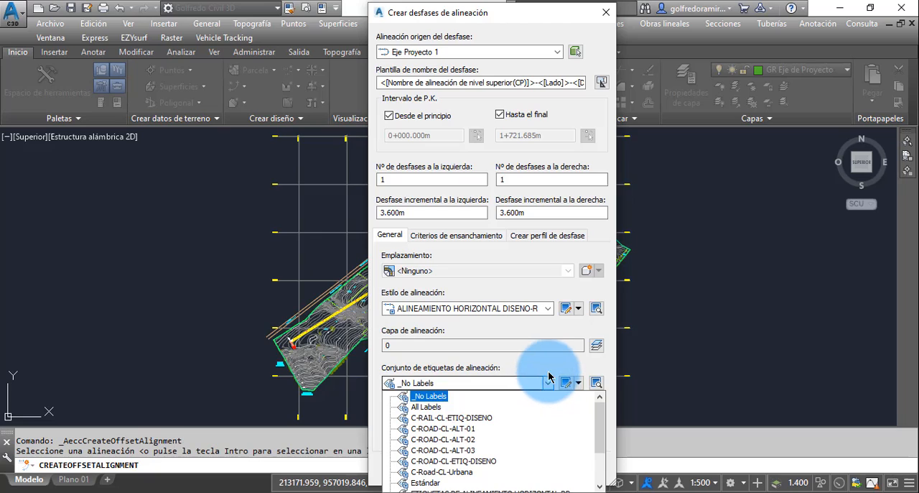
pyautogui.click(549, 369)
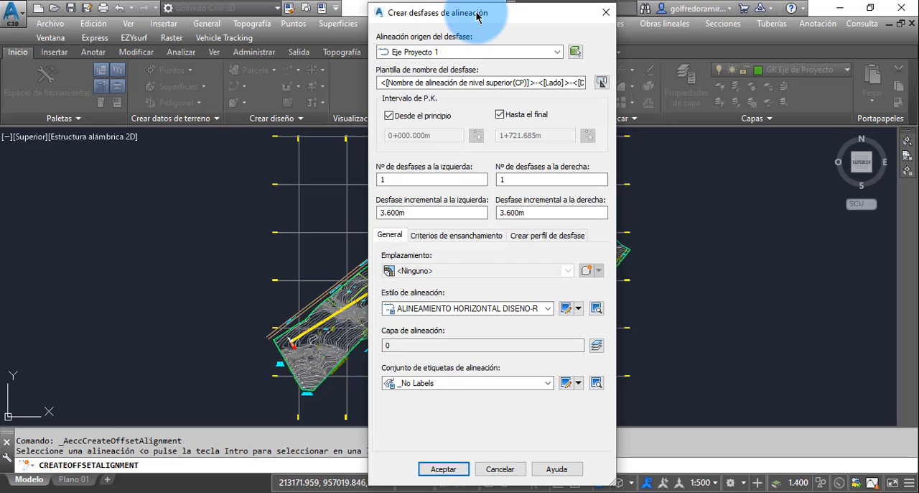
pyautogui.click(547, 386)
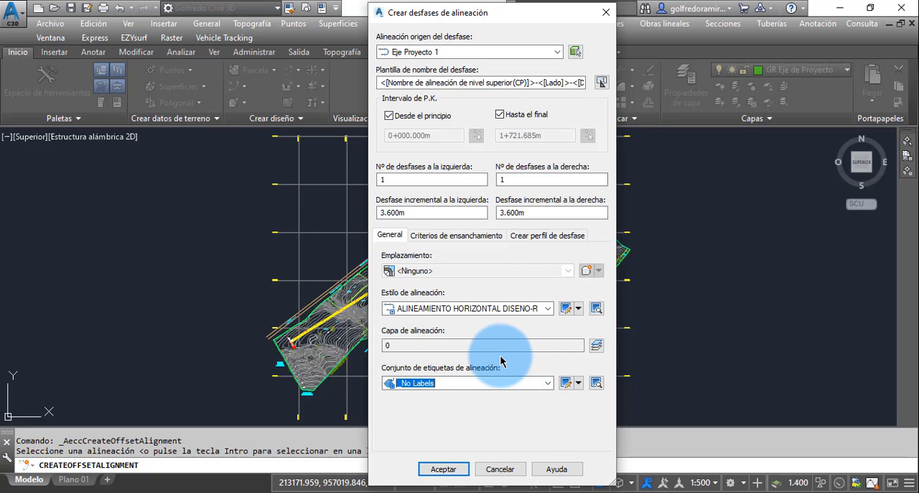
# Step: Enable adding widening around curves in the widening criteria of the offset alignments
pyautogui.click(455, 238)
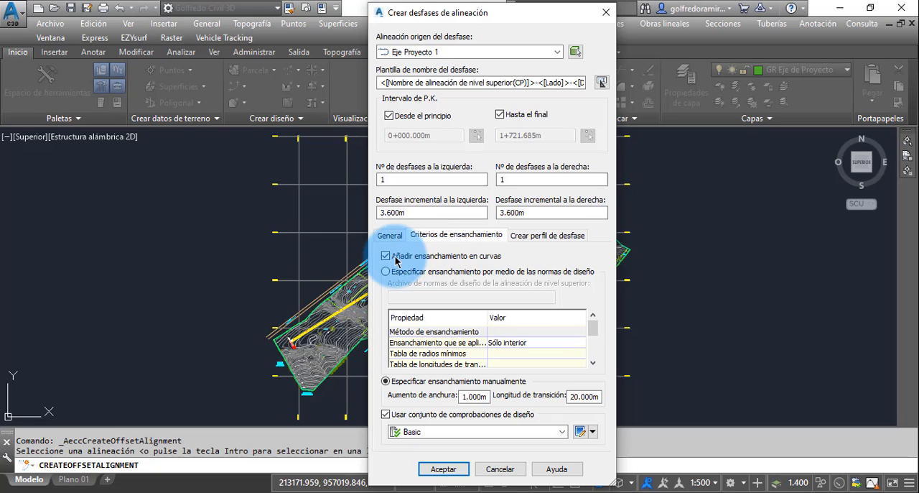
pyautogui.click(385, 257)
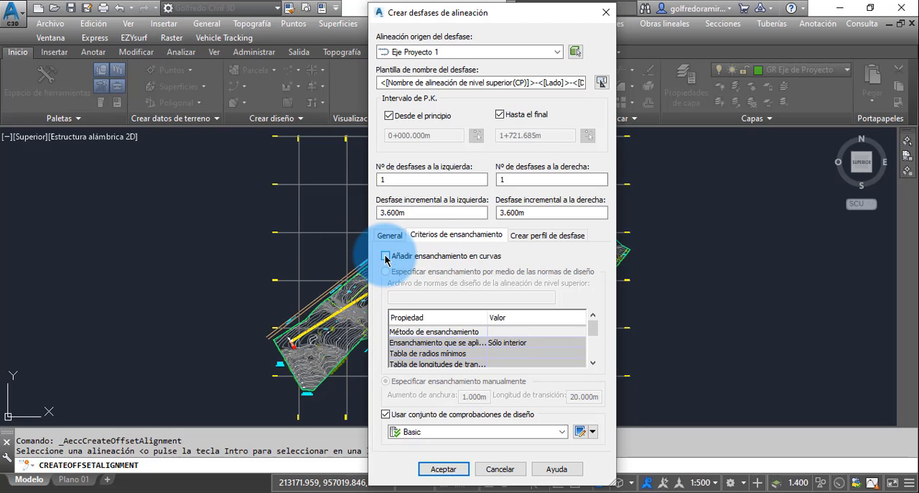
pyautogui.click(385, 256)
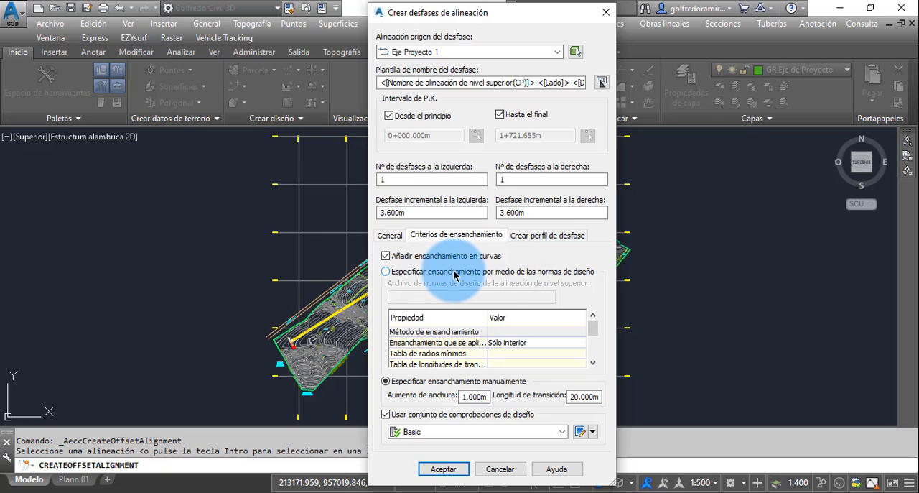
# Step: Try to specify the widening through design standards, continuing with the current command without selecting a standards file
pyautogui.click(385, 272)
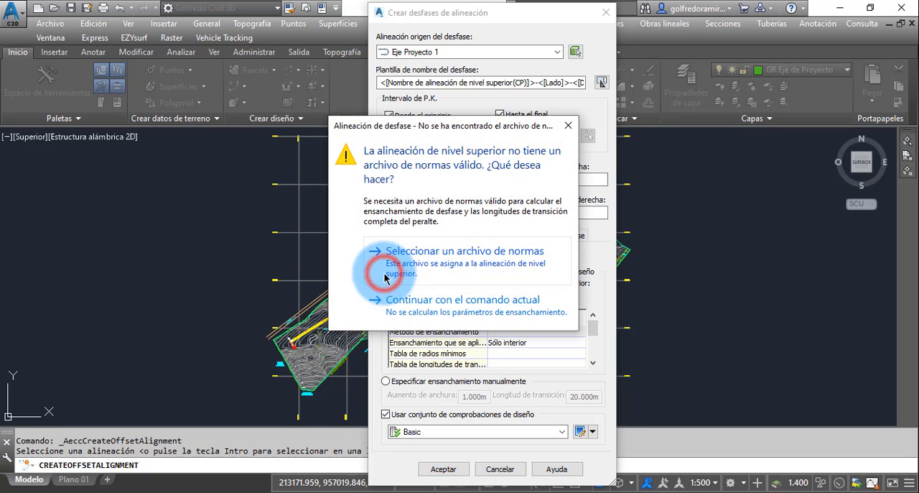
pyautogui.click(450, 305)
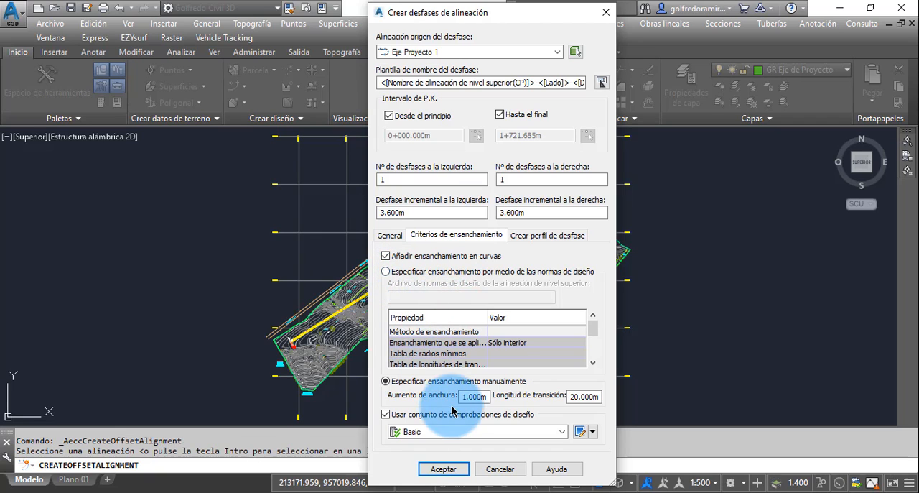
pyautogui.click(386, 272)
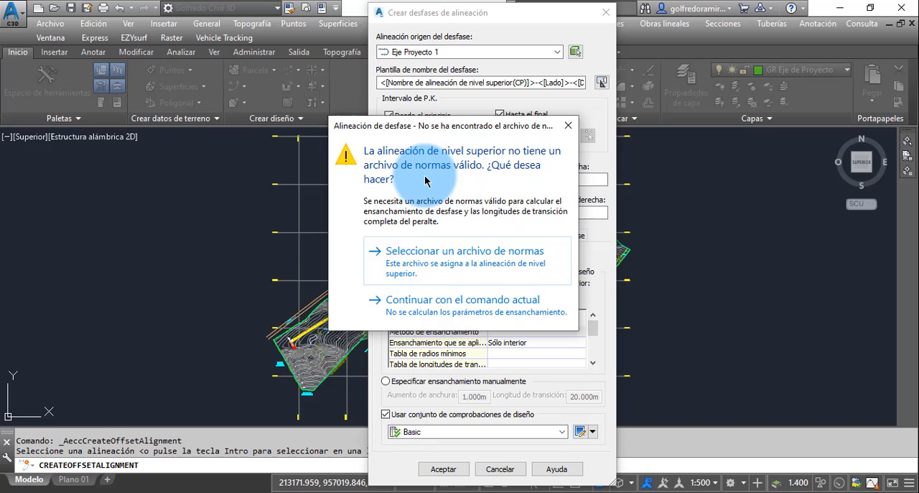
pyautogui.click(466, 306)
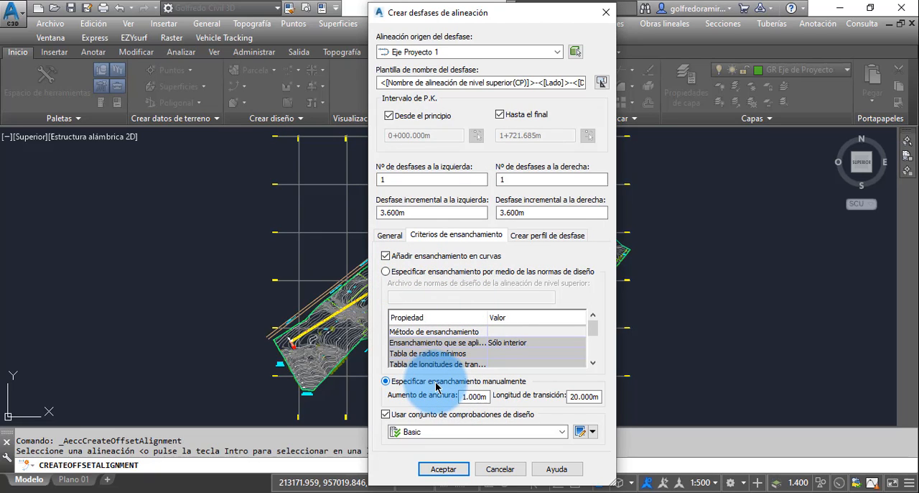
# Step: Switch to the presentation slide with the Venezuelan sobreancho table to consult the width increase for the manual widening
pyautogui.doubleClick(487, 398)
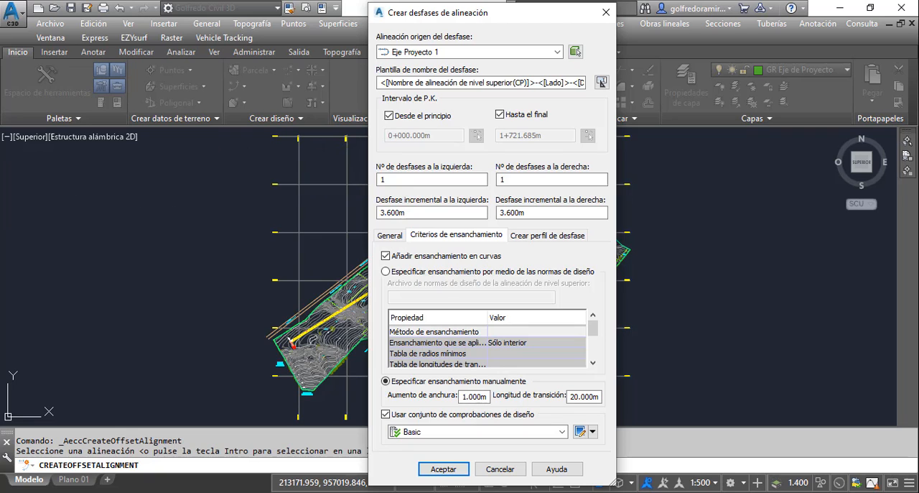
pyautogui.hotkey('alt', 'Tab')
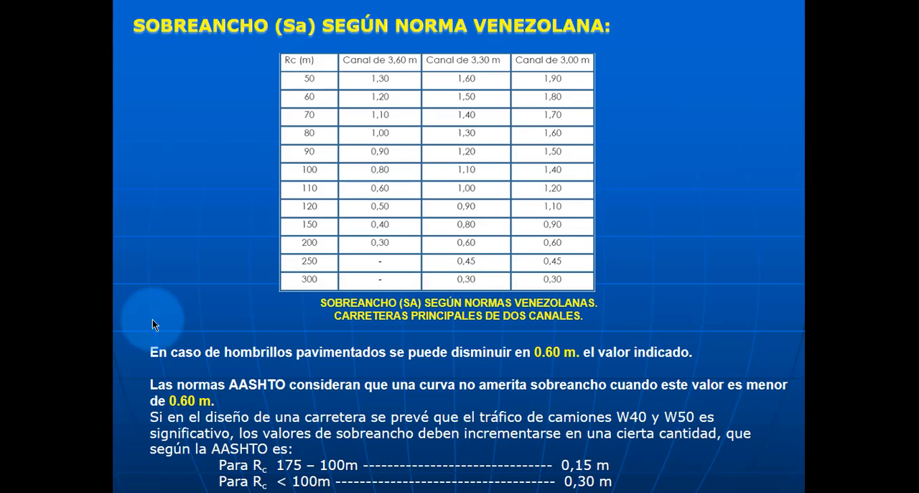
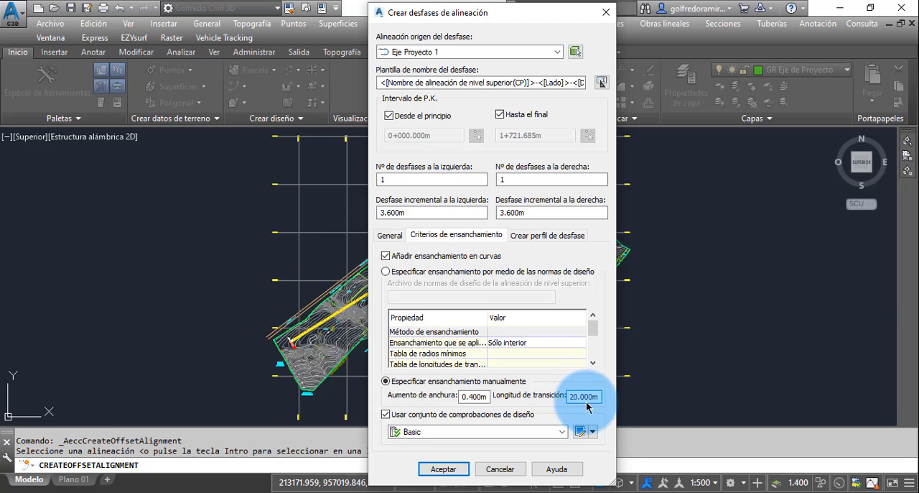
# Step: Set the transition length of the manual widening to 10 m, keeping the width increase at 0.400 m
pyautogui.doubleClick(584, 398)
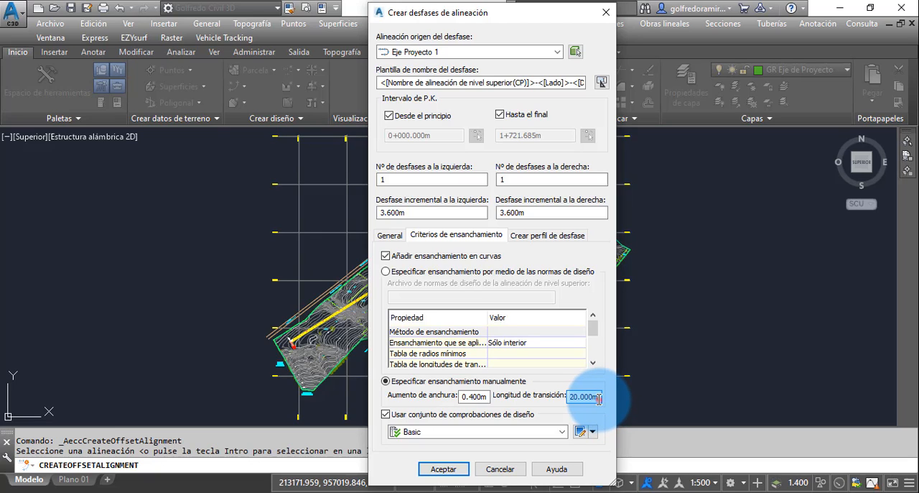
pyautogui.write('1')
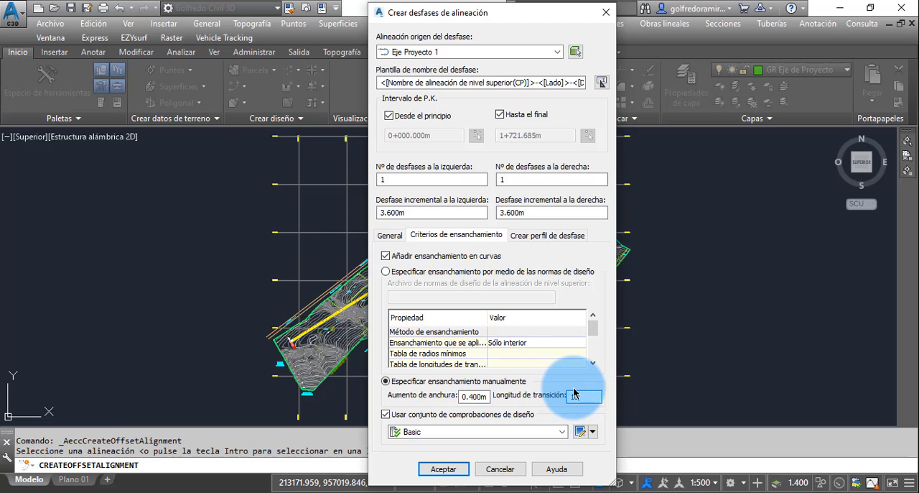
pyautogui.write('0')
pyautogui.click(474, 397)
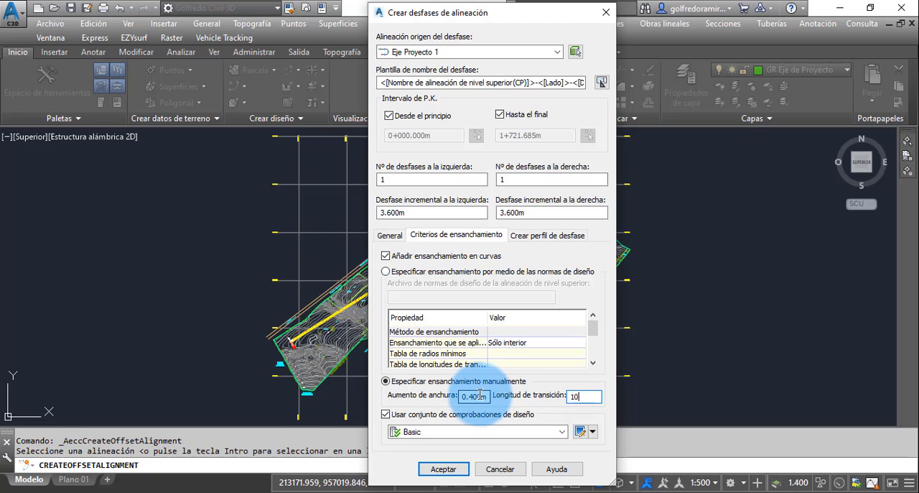
pyautogui.click(585, 396)
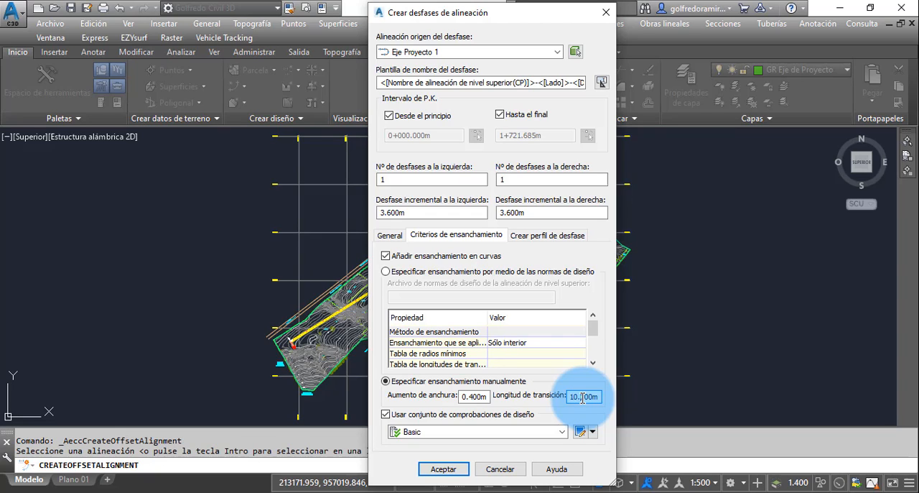
pyautogui.click(582, 396)
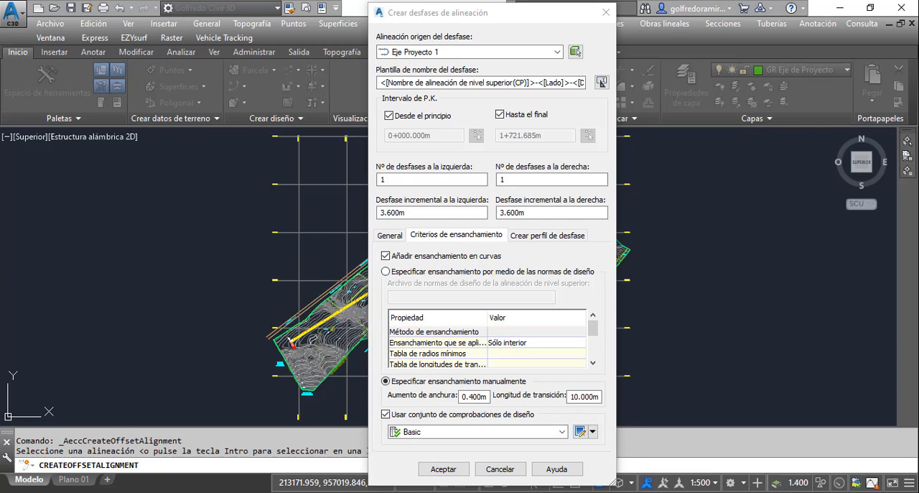
# Step: Consult the Venezuelan sobreancho table on the presentation slide, and return to the offset alignment settings in Civil 3D
pyautogui.hotkey('alt', 'Tab')
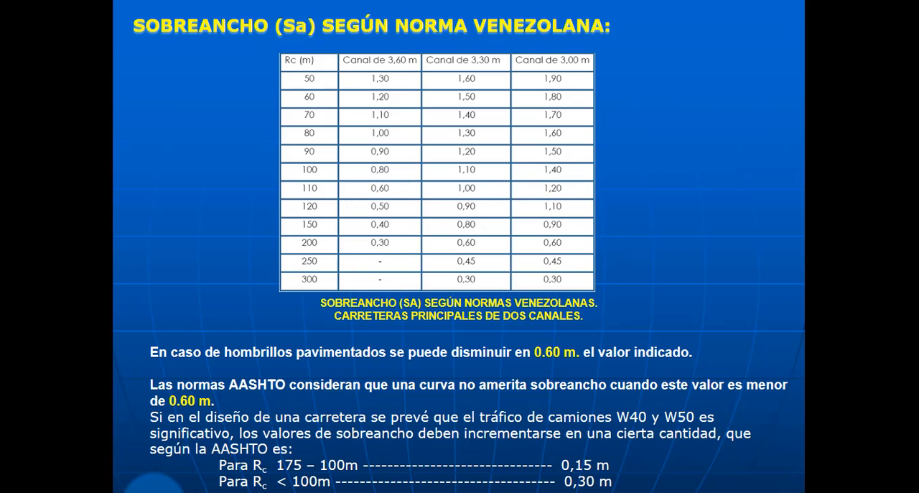
pyautogui.click(154, 490)
pyautogui.click(155, 490)
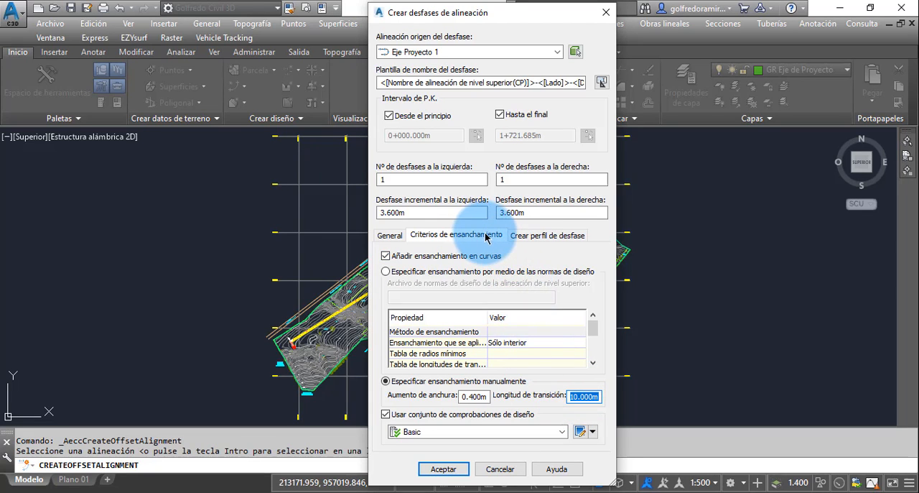
# Step: Review the offset profile options and create the left and right offset alignments of Eje Proyecto 1 without offset profiles
pyautogui.click(550, 237)
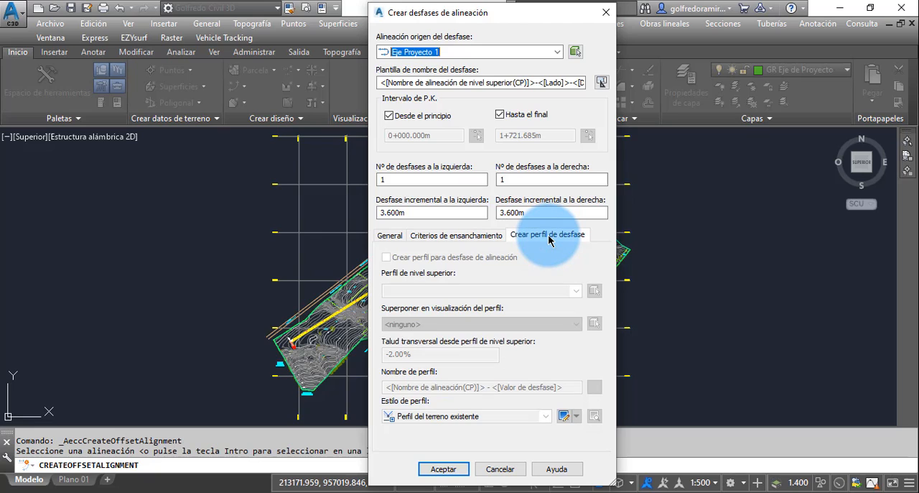
pyautogui.click(388, 259)
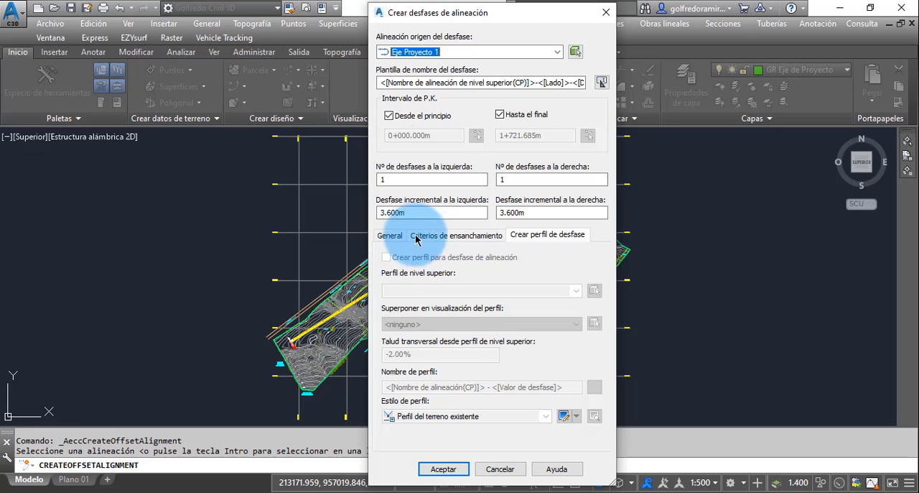
pyautogui.click(442, 469)
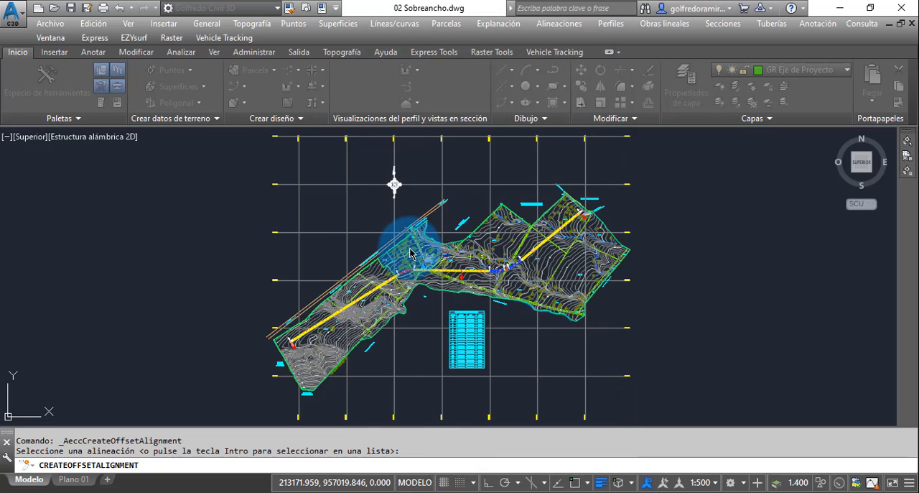
pyautogui.click(431, 223)
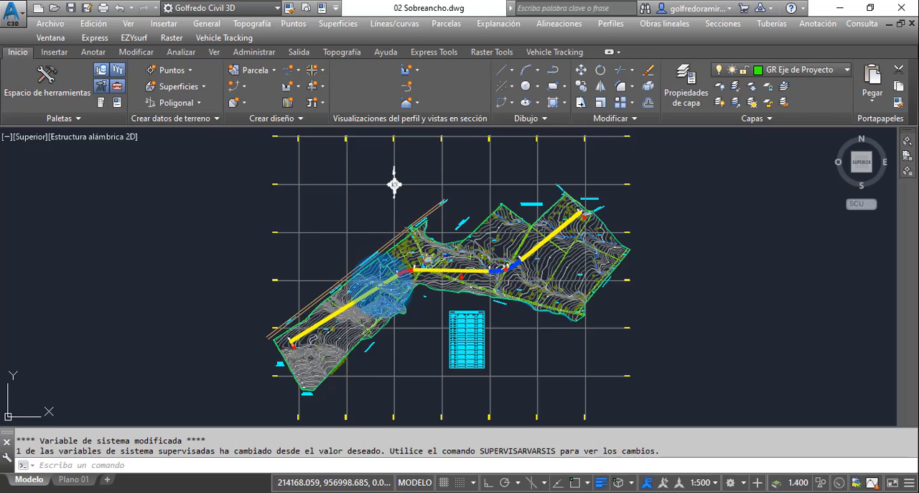
# Step: Measure the perpendicular distance from the project axis at station 0+400 to the right offset alignment
pyautogui.scroll(4, 395, 277)
pyautogui.scroll(6, 395, 271)
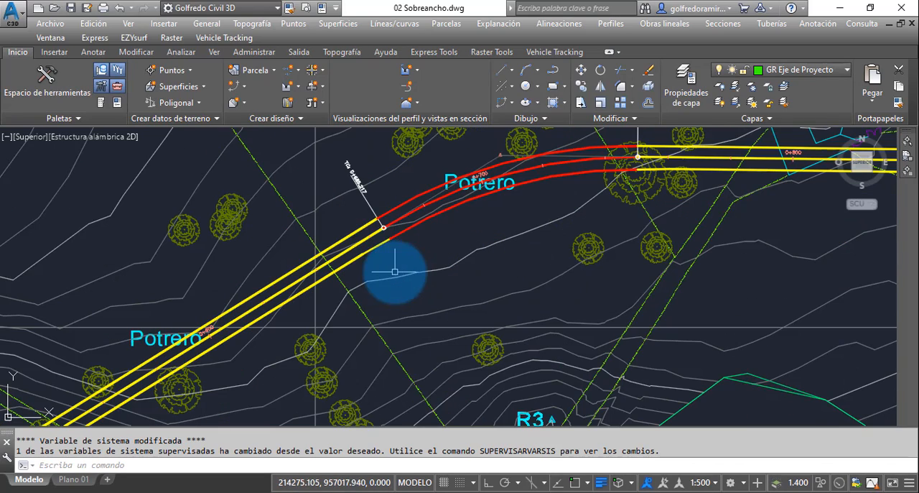
pyautogui.scroll(2, 379, 224)
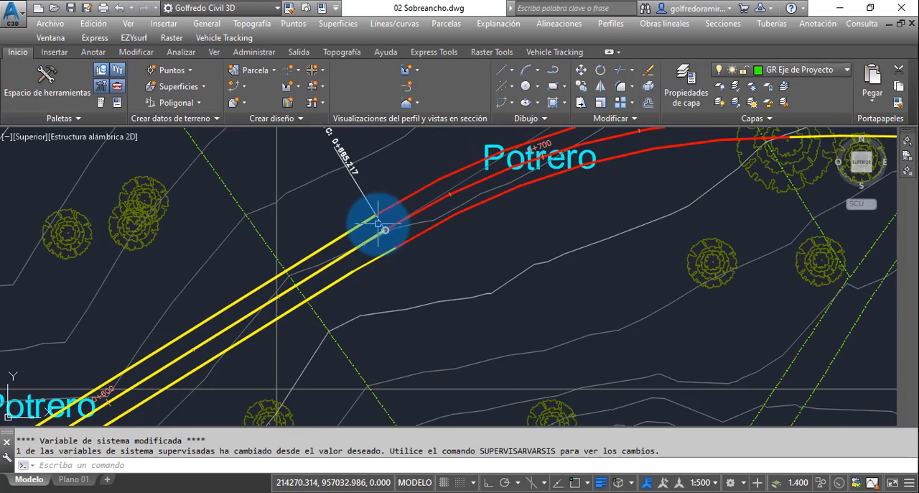
pyautogui.moveTo(383, 234)
pyautogui.mouseDown(button='middle')
pyautogui.moveTo(361, 279)
pyautogui.moveTo(467, 222)
pyautogui.moveTo(373, 273)
pyautogui.moveTo(349, 302)
pyautogui.moveTo(481, 224)
pyautogui.moveTo(266, 328)
pyautogui.moveTo(216, 375)
pyautogui.moveTo(390, 230)
pyautogui.moveTo(261, 340)
pyautogui.moveTo(464, 205)
pyautogui.moveTo(318, 287)
pyautogui.moveTo(505, 179)
pyautogui.moveTo(347, 267)
pyautogui.mouseUp(button='middle')
pyautogui.scroll(-3, 392, 246)
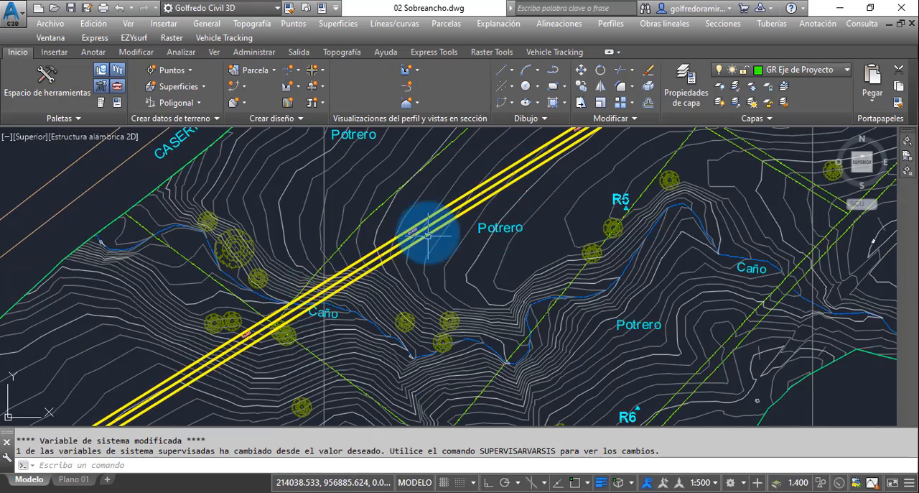
pyautogui.scroll(3, 427, 228)
pyautogui.scroll(3, 439, 208)
pyautogui.moveTo(443, 202); pyautogui.dragTo(538, 164, button='middle')
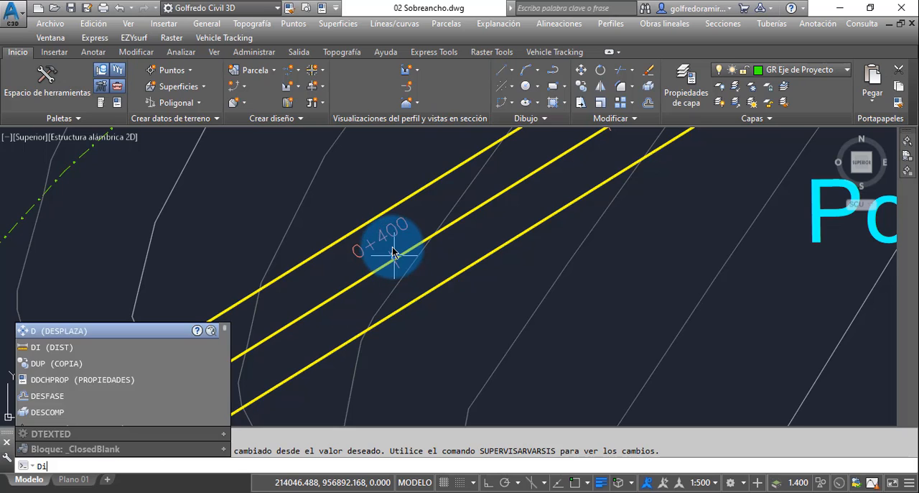
pyautogui.write('i')
pyautogui.press('Return')
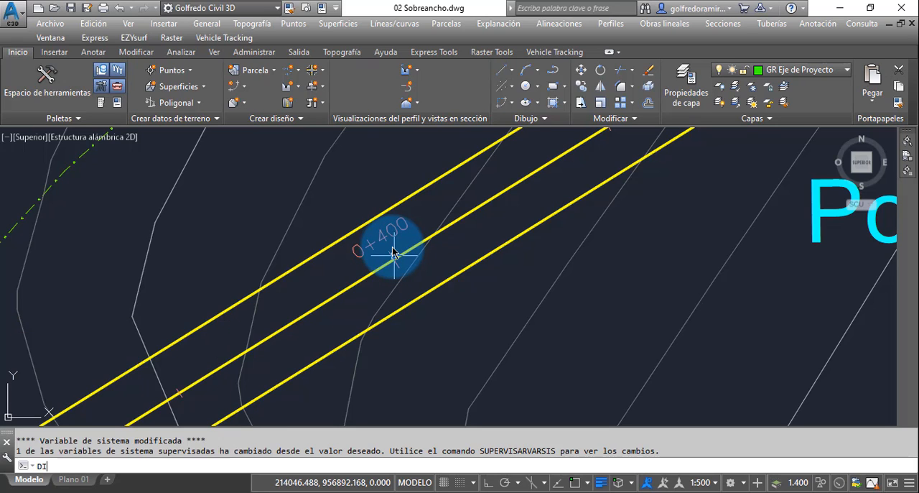
pyautogui.scroll(4, 394, 251)
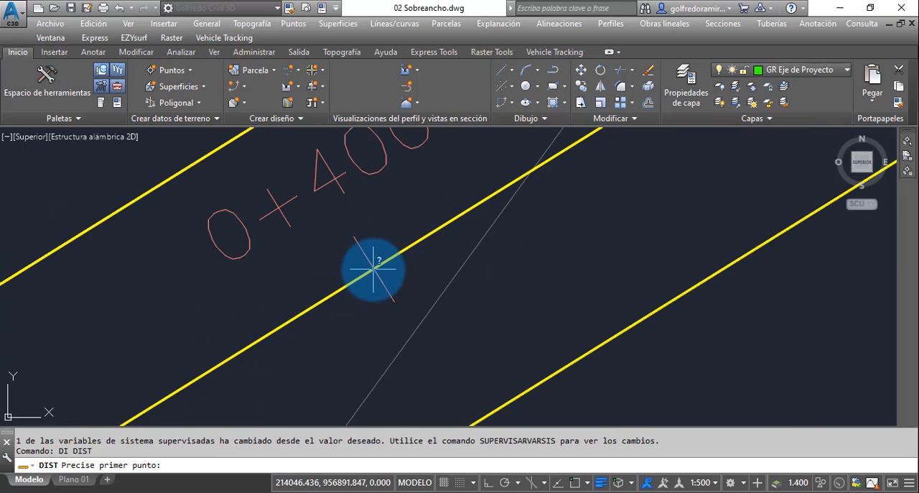
pyautogui.keyDown('shift'); pyautogui.rightClick(373, 270); pyautogui.keyUp('shift')
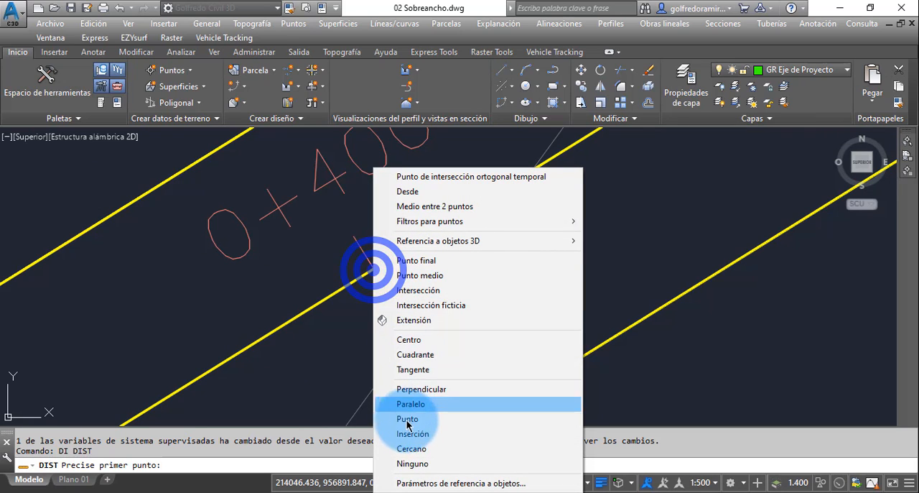
pyautogui.click(413, 290)
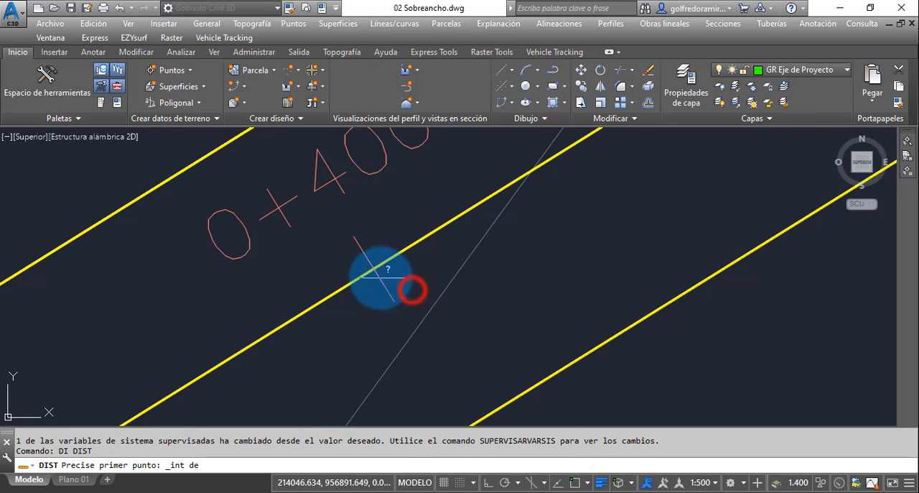
pyautogui.click(373, 270)
pyautogui.moveTo(441, 343); pyautogui.dragTo(427, 322, button='middle')
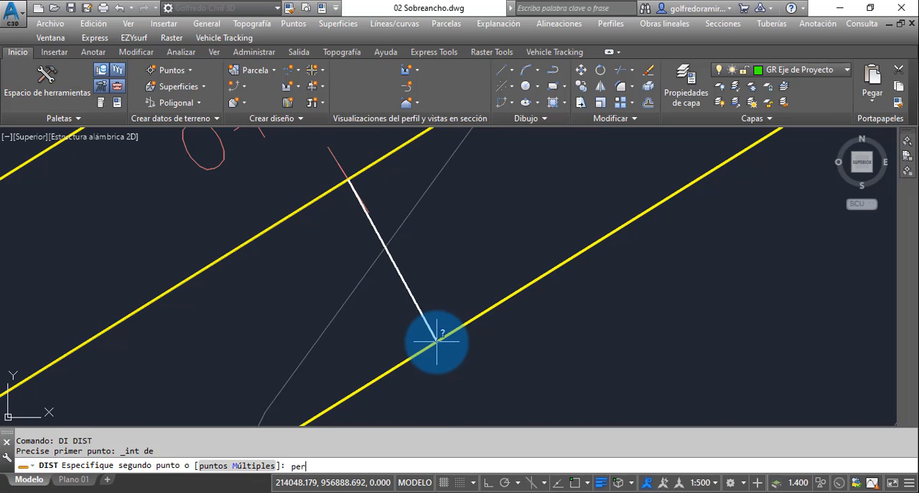
pyautogui.click(442, 336)
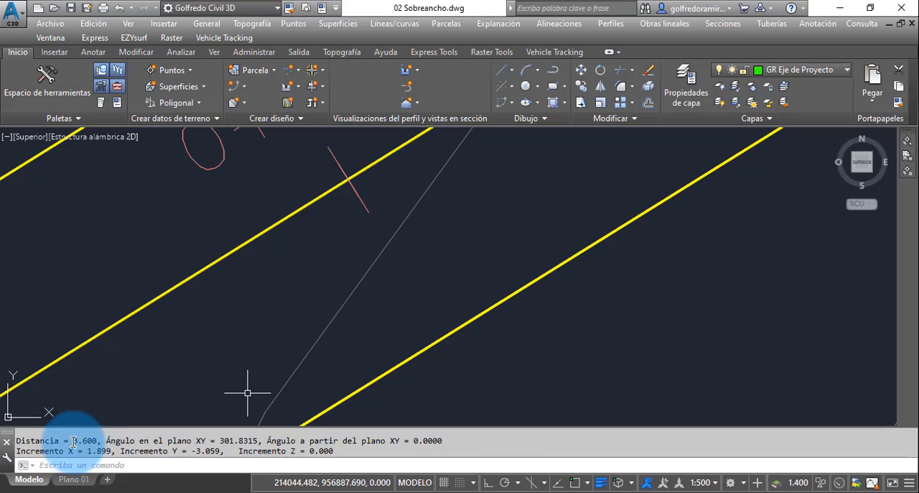
# Step: Measure the distance from the axis at the curve start TC 0+665.217 to the start of the curve on the right offset alignment
pyautogui.scroll(-5, 225, 309)
pyautogui.scroll(-4, 225, 308)
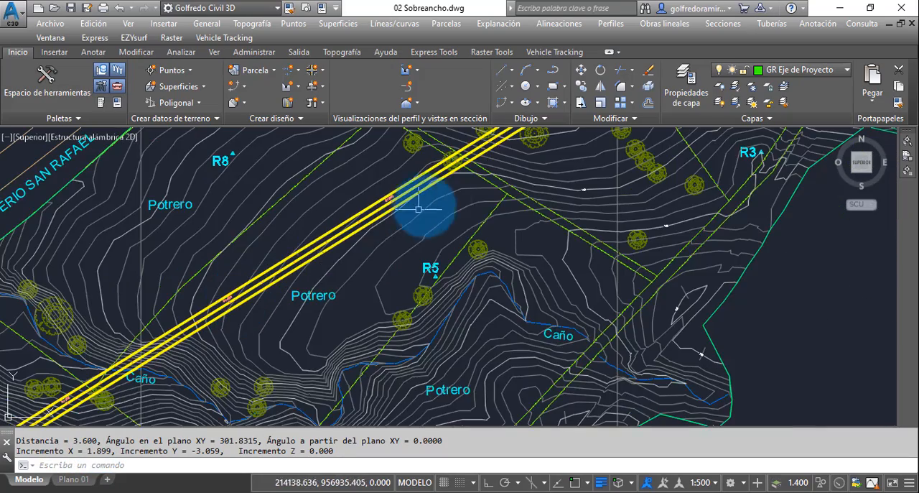
pyautogui.moveTo(451, 194); pyautogui.dragTo(294, 316, button='middle')
pyautogui.moveTo(482, 202); pyautogui.dragTo(387, 267, button='middle')
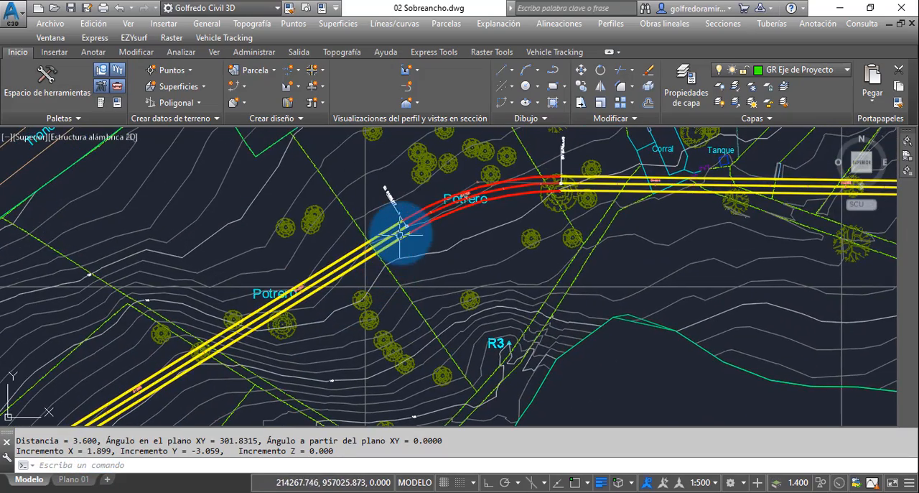
pyautogui.scroll(6, 402, 228)
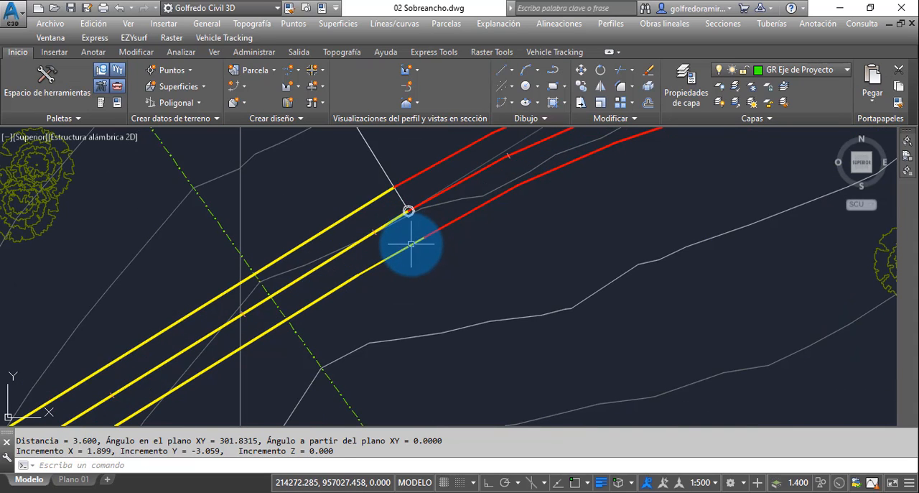
pyautogui.click(411, 245)
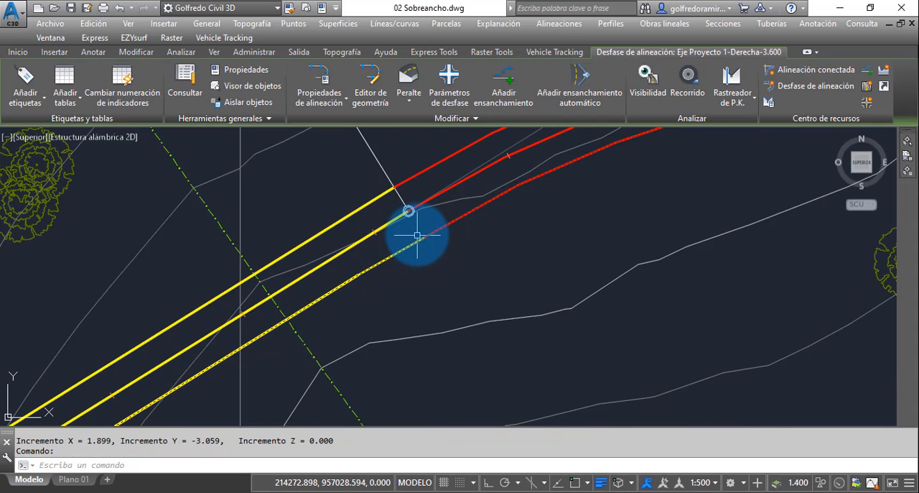
pyautogui.scroll(3, 417, 234)
pyautogui.scroll(3, 423, 270)
pyautogui.press('Escape')
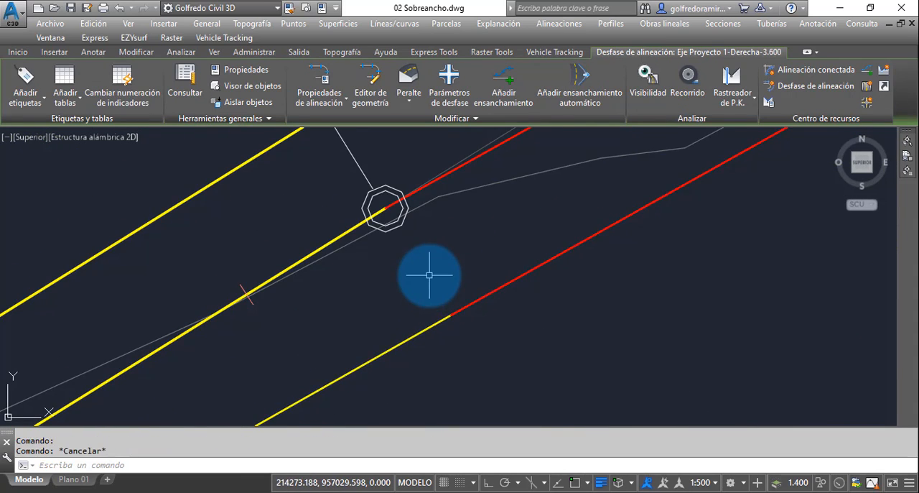
pyautogui.press('Escape')
pyautogui.write('d')
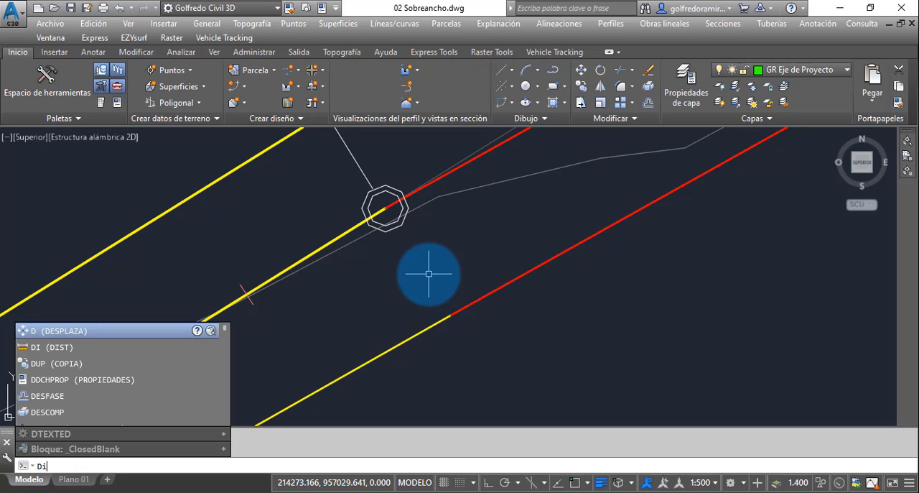
pyautogui.write('i')
pyautogui.press('Return')
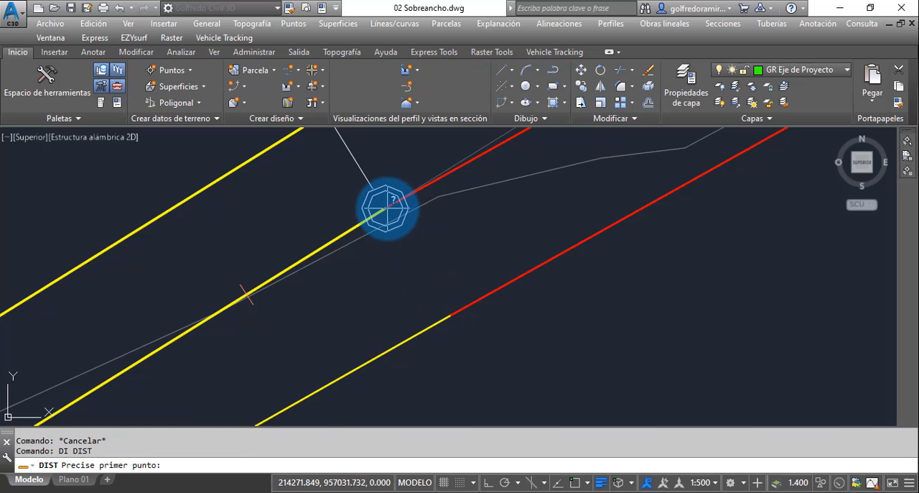
pyautogui.click(386, 209)
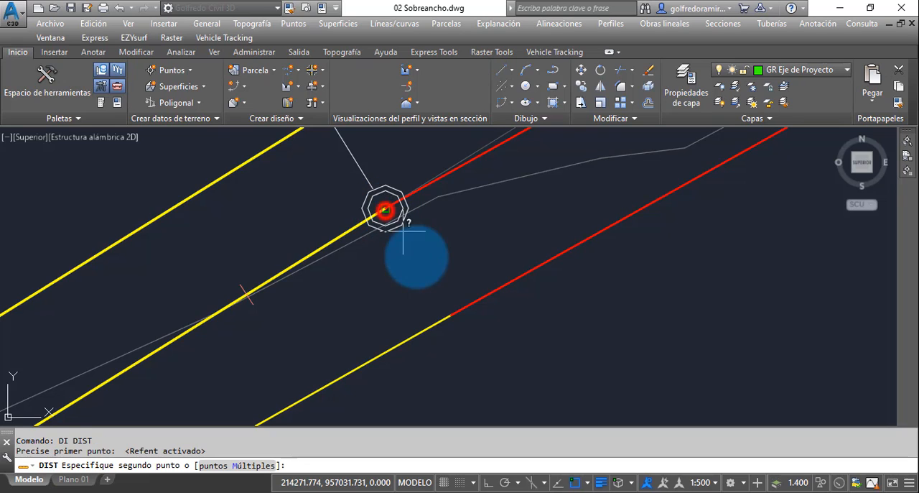
pyautogui.click(451, 314)
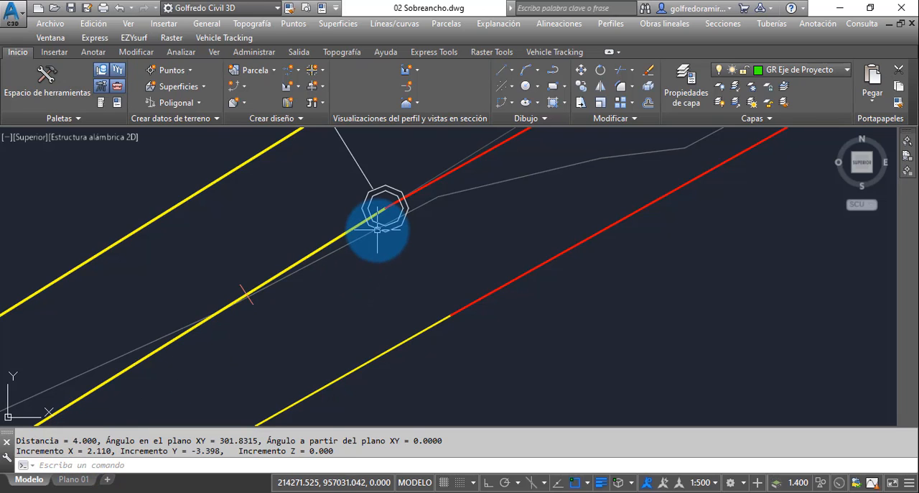
pyautogui.moveTo(378, 230)
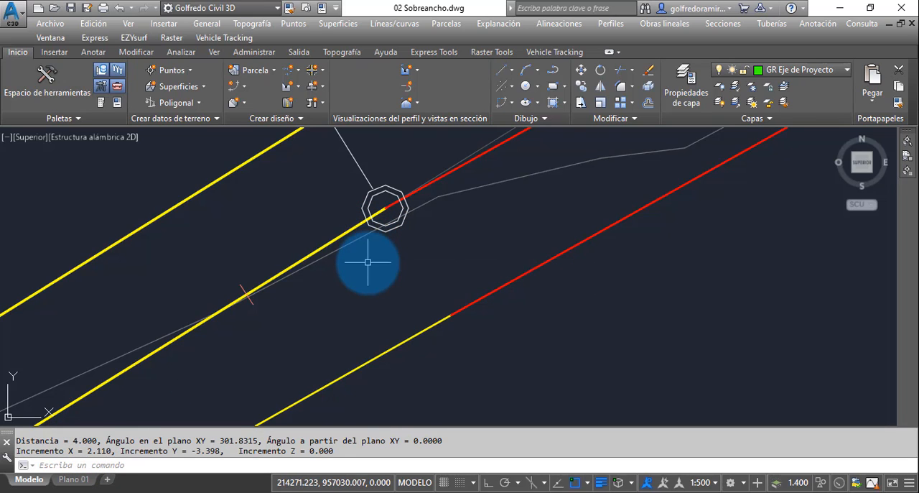
# Step: Examine the offset alignments from the end of the first curve to the spiral curve between stations 1+144.898 and 1+248.795
pyautogui.scroll(-4, 366, 262)
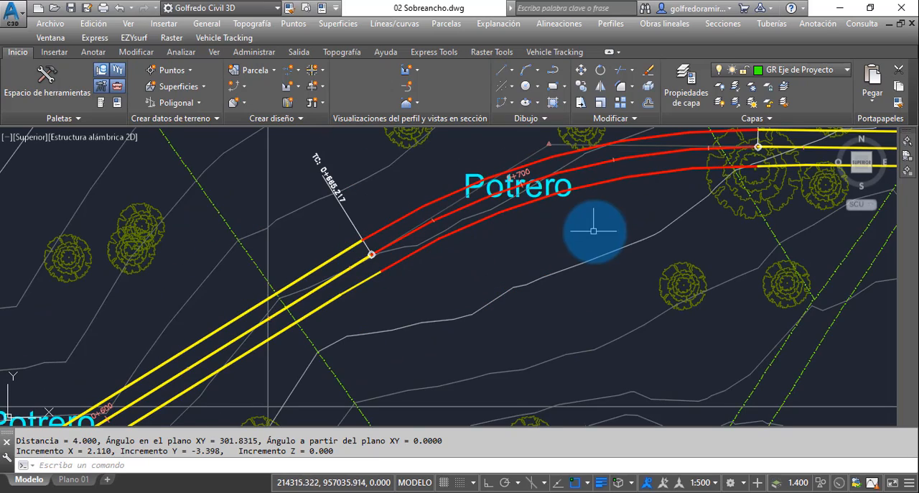
pyautogui.moveTo(594, 231); pyautogui.dragTo(347, 267, button='middle')
pyautogui.moveTo(649, 245); pyautogui.dragTo(384, 260, button='middle')
pyautogui.moveTo(642, 273); pyautogui.dragTo(617, 279, button='middle')
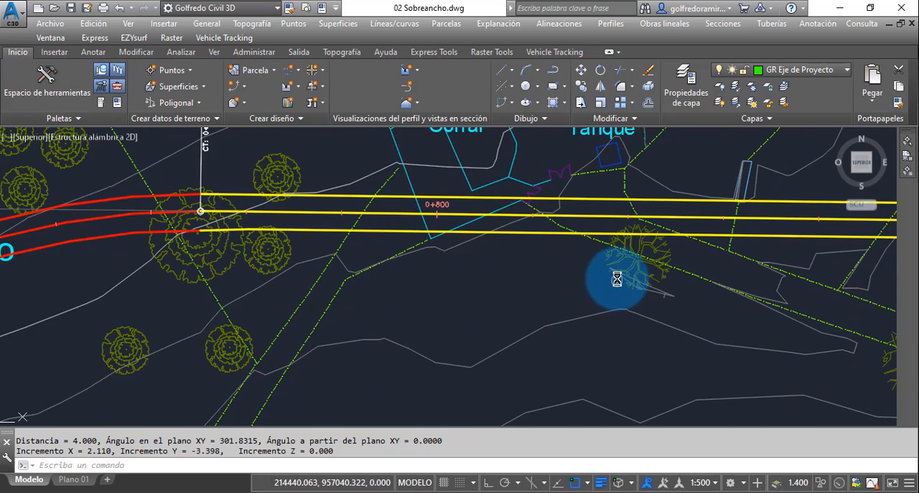
pyautogui.scroll(3, 281, 222)
pyautogui.scroll(-3, 283, 221)
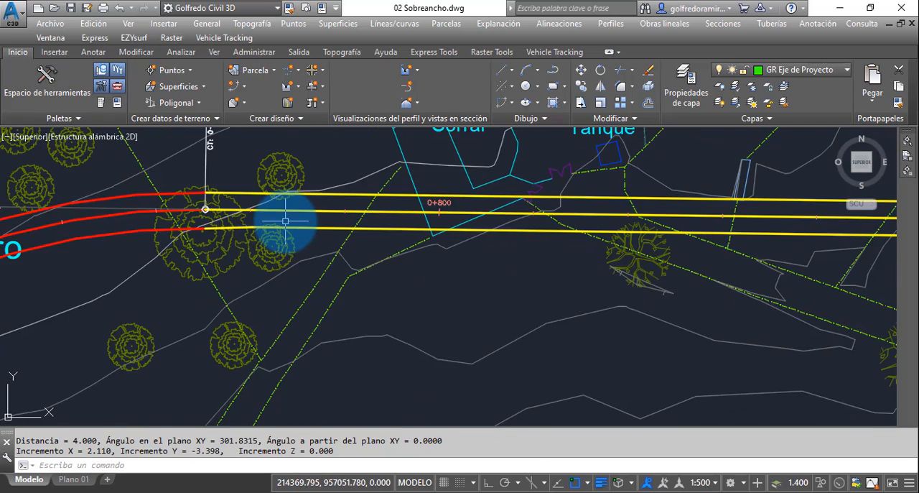
pyautogui.moveTo(680, 228); pyautogui.dragTo(350, 233, button='middle')
pyautogui.moveTo(747, 249)
pyautogui.mouseDown(button='middle')
pyautogui.moveTo(579, 253)
pyautogui.moveTo(401, 240)
pyautogui.mouseUp(button='middle')
pyautogui.moveTo(653, 251); pyautogui.dragTo(394, 266, button='middle')
pyautogui.moveTo(675, 284); pyautogui.dragTo(361, 283, button='middle')
pyautogui.scroll(-2, 366, 283)
pyautogui.moveTo(672, 310); pyautogui.dragTo(456, 339, button='middle')
pyautogui.scroll(2, 560, 324)
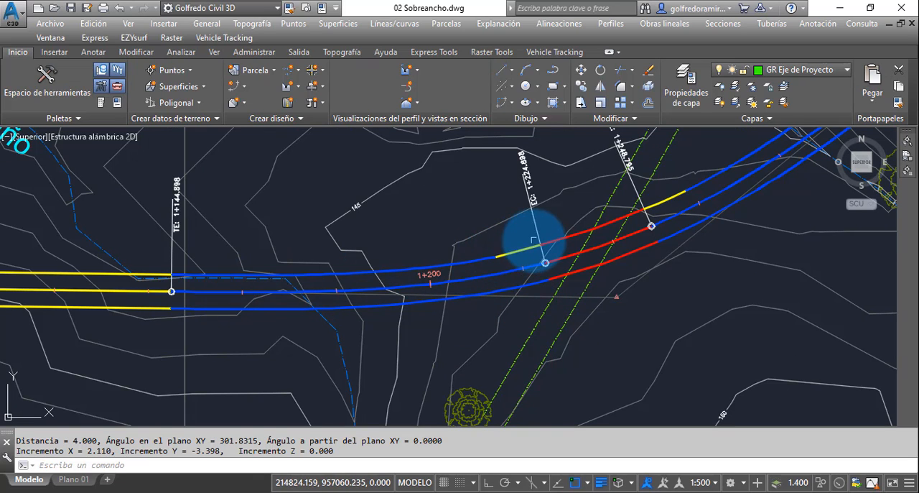
# Step: Examine the left offset alignment's widening and its transitions around the curve between stations 1+224.898 and 1+248.795
pyautogui.moveTo(509, 234); pyautogui.dragTo(558, 250, button='middle')
pyautogui.scroll(2, 556, 248)
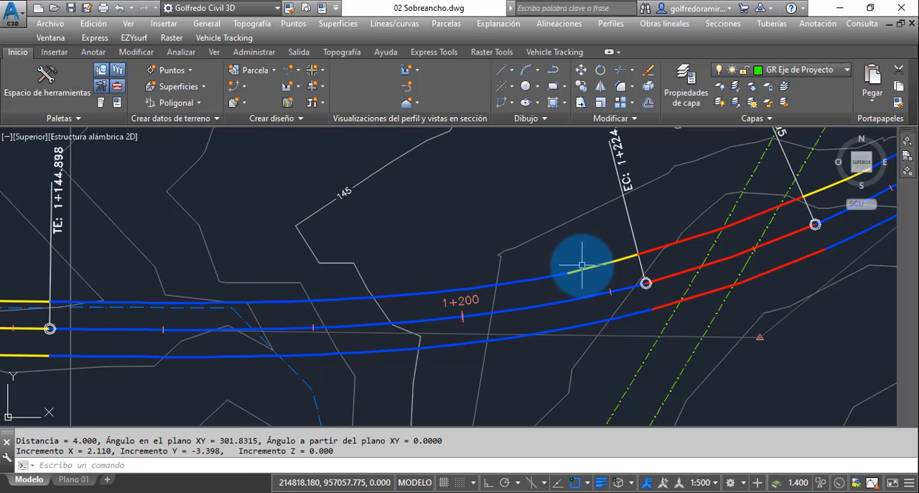
pyautogui.moveTo(582, 265)
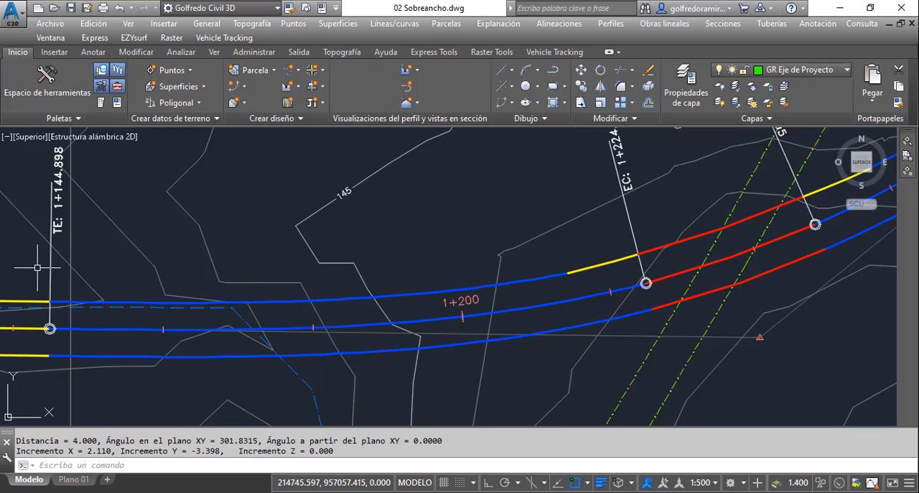
pyautogui.hotkey('alt', 'Tab')
pyautogui.moveTo(563, 290); pyautogui.dragTo(533, 293, button='middle')
pyautogui.scroll(-6, 460, 294)
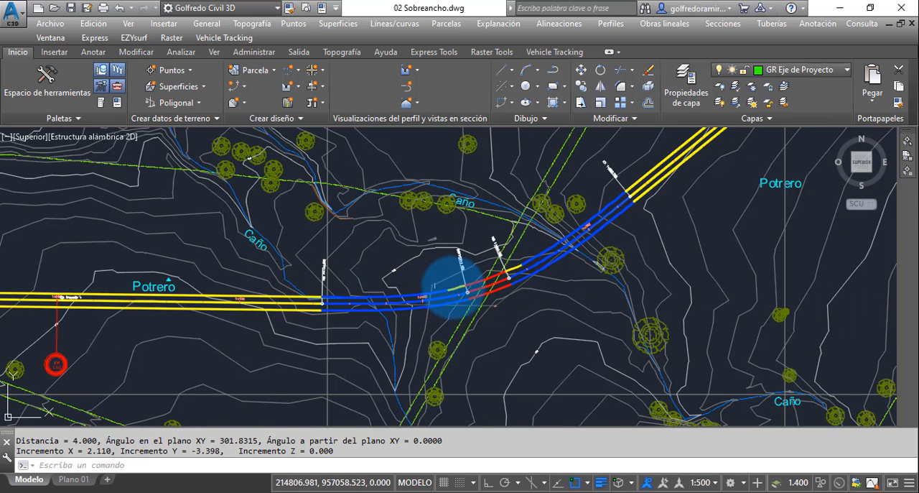
pyautogui.scroll(7, 449, 287)
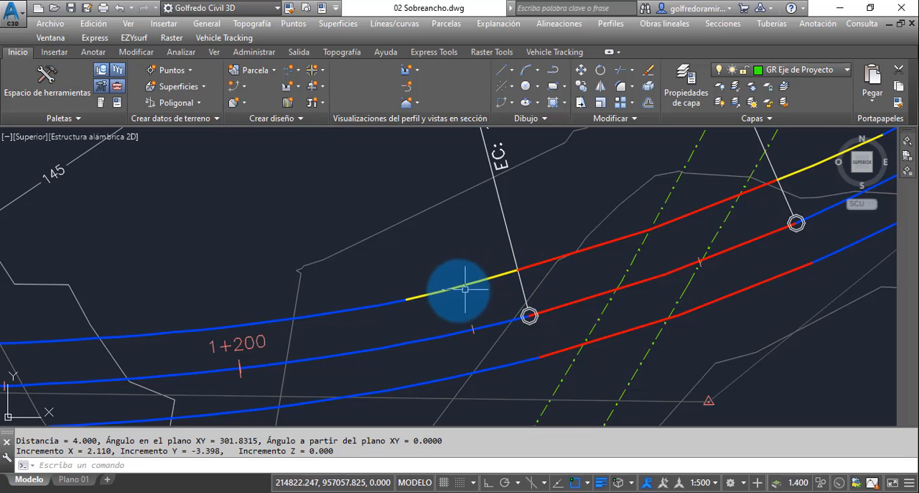
pyautogui.scroll(-4, 424, 292)
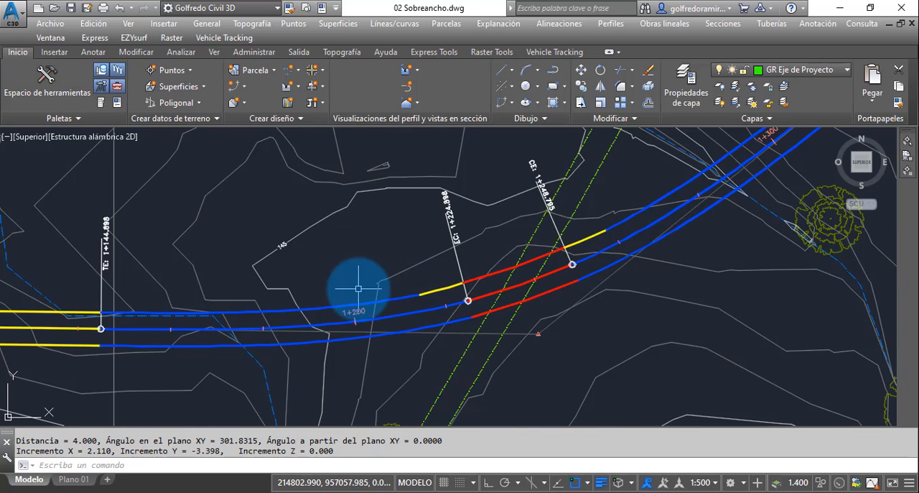
pyautogui.scroll(-5, 477, 283)
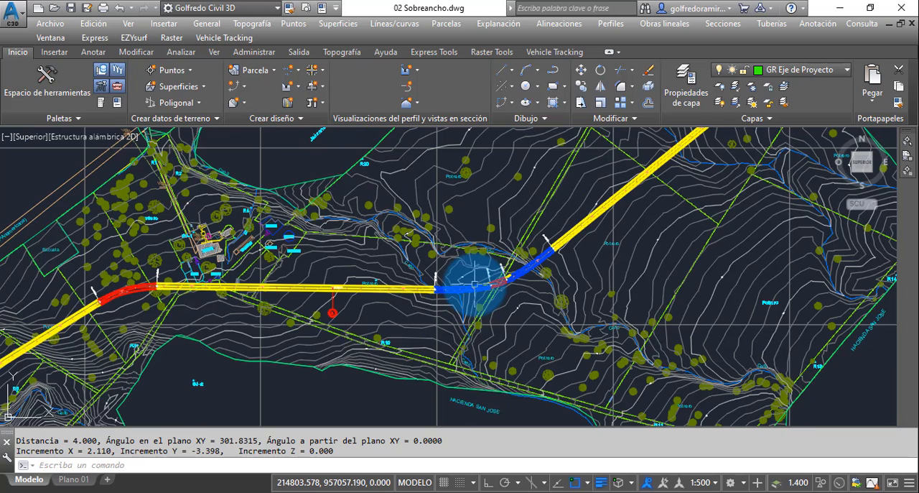
pyautogui.scroll(6, 474, 286)
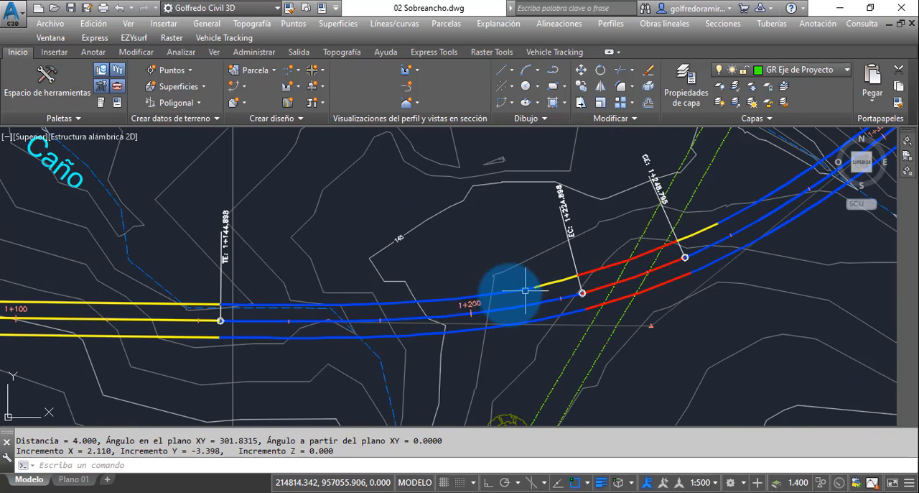
pyautogui.moveTo(417, 287); pyautogui.dragTo(474, 285, button='middle')
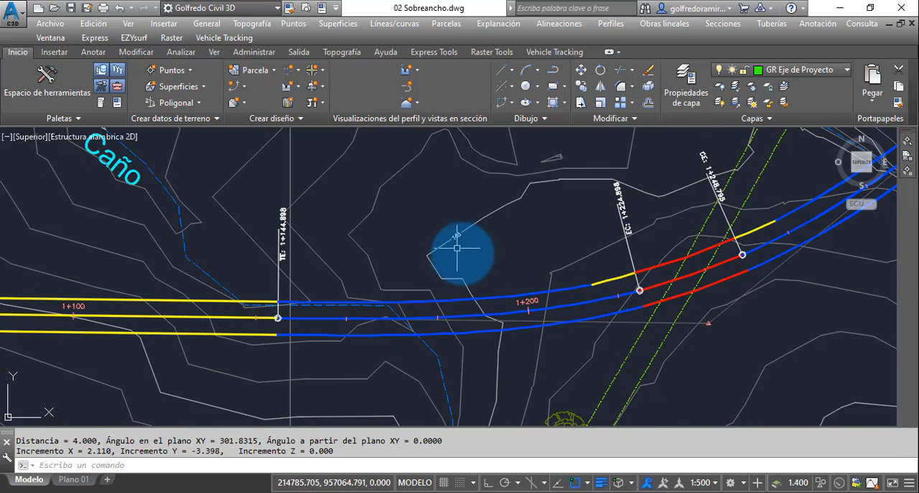
pyautogui.scroll(-5, 467, 259)
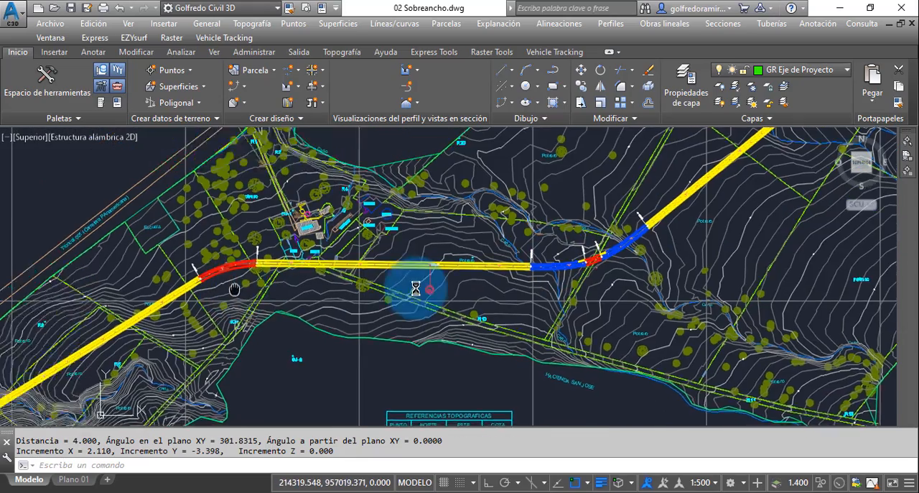
# Step: Open the offset parameters of the right offset alignment at the curve starting at TC 0+665.217
pyautogui.moveTo(234, 289); pyautogui.dragTo(417, 286, button='middle')
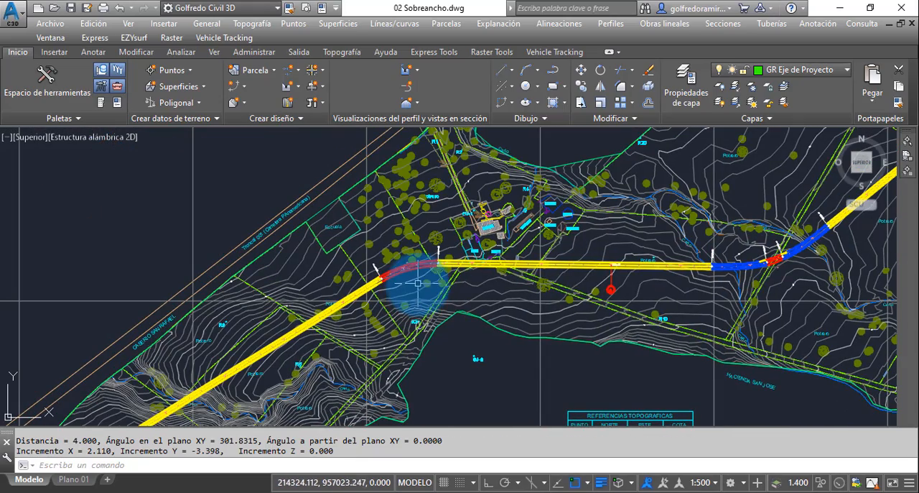
pyautogui.scroll(5, 404, 278)
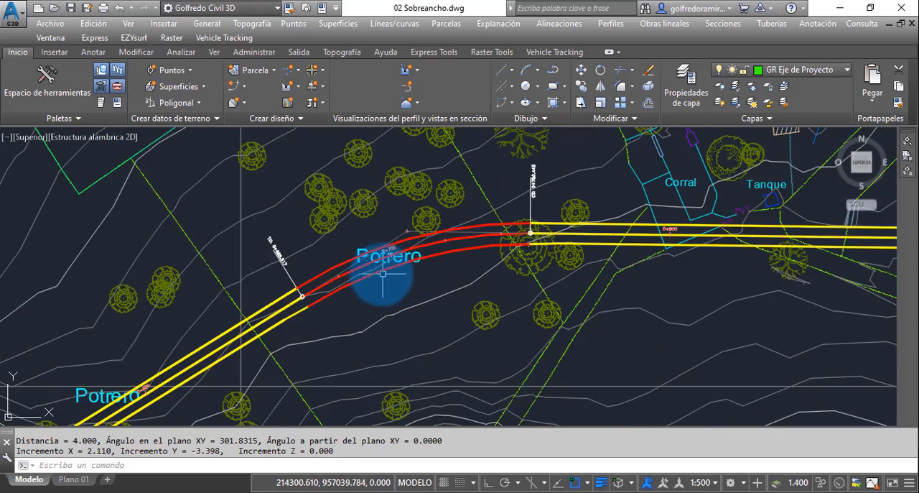
pyautogui.moveTo(360, 294); pyautogui.dragTo(415, 259, button='middle')
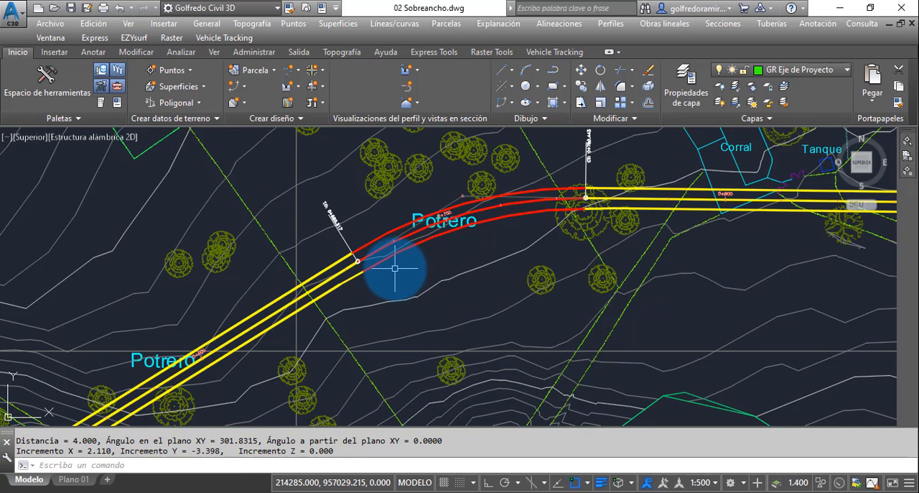
pyautogui.scroll(3, 373, 278)
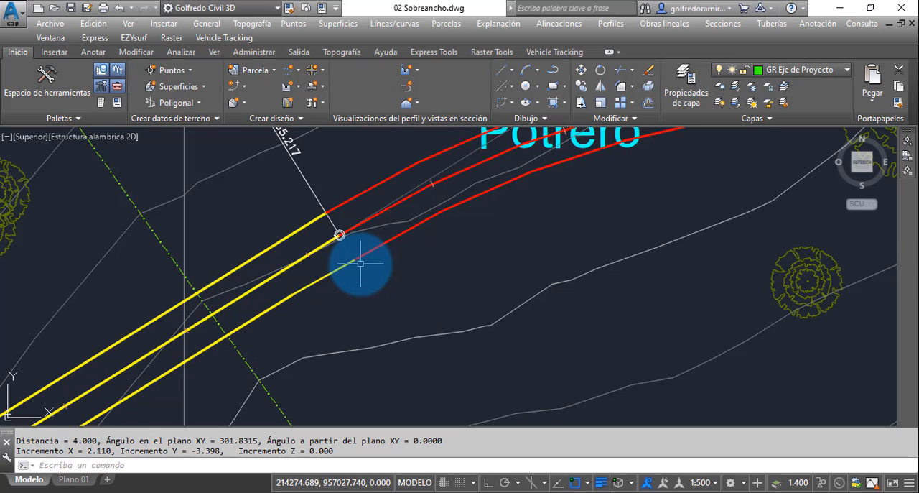
pyautogui.moveTo(527, 227); pyautogui.dragTo(446, 278, button='middle')
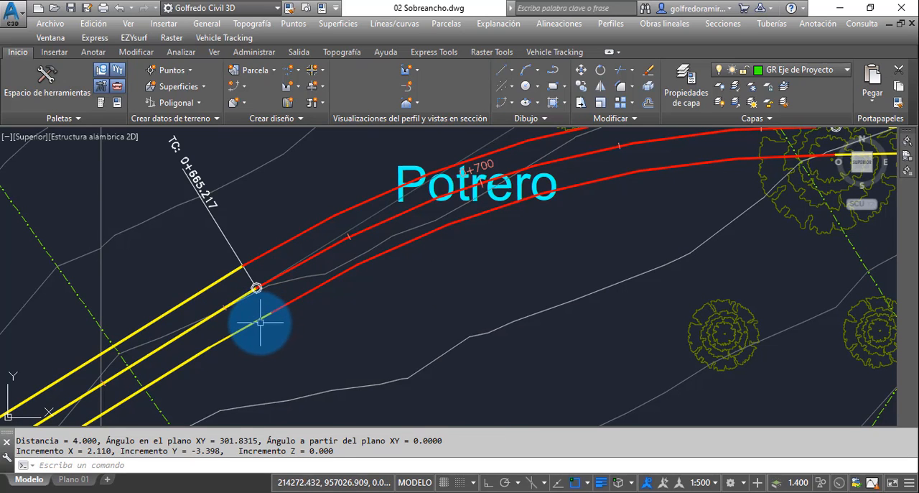
pyautogui.click(258, 322)
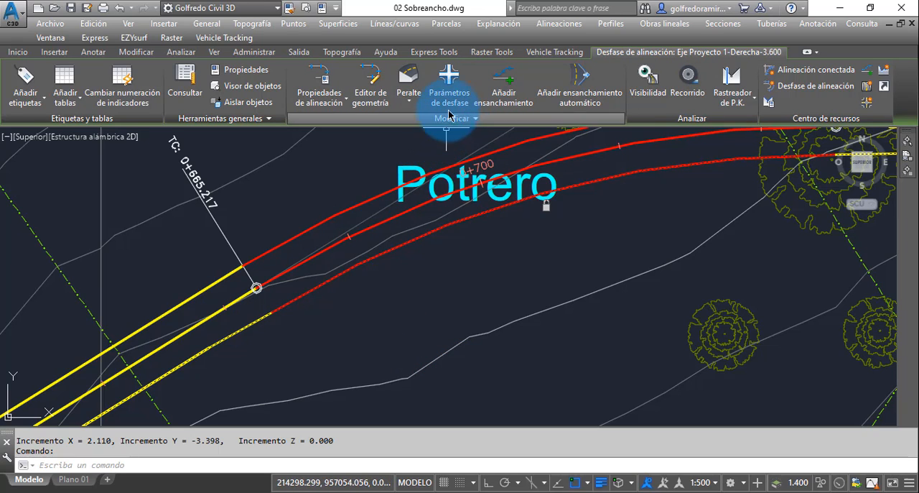
pyautogui.click(451, 83)
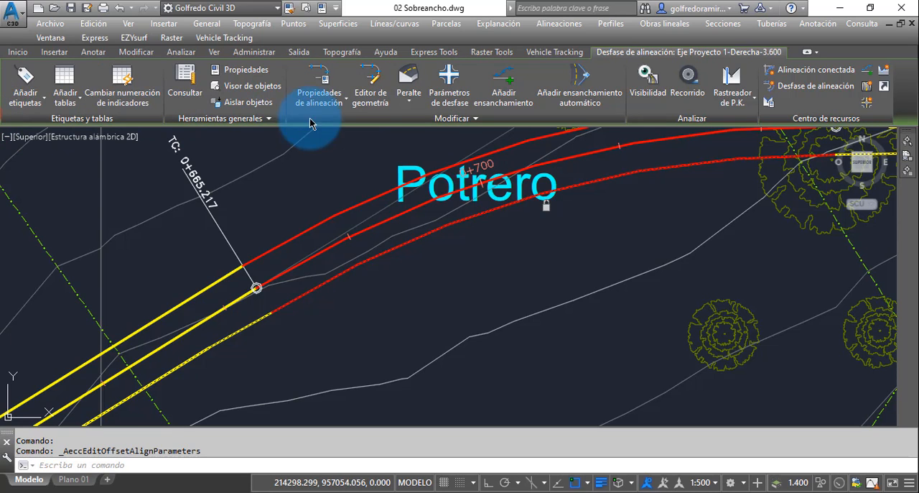
pyautogui.moveTo(485, 193); pyautogui.dragTo(563, 163)
pyautogui.moveTo(557, 306); pyautogui.dragTo(569, 258)
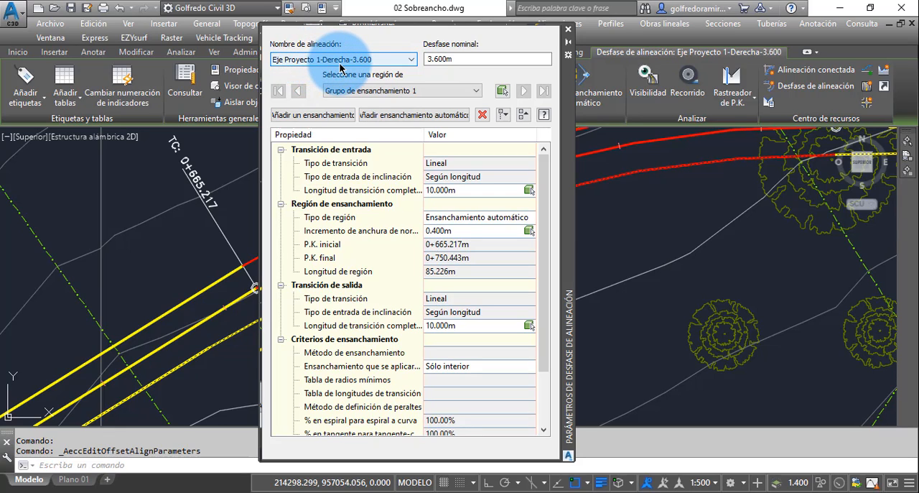
# Step: Show the offset parameters of Eje Proyecto 1-Izquierda-3.600 and review its widening region and transitions
pyautogui.click(413, 60)
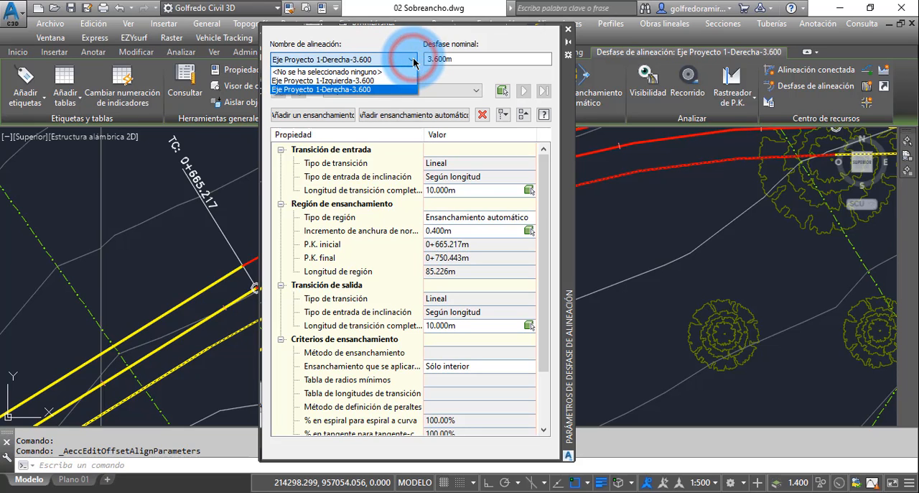
pyautogui.click(359, 80)
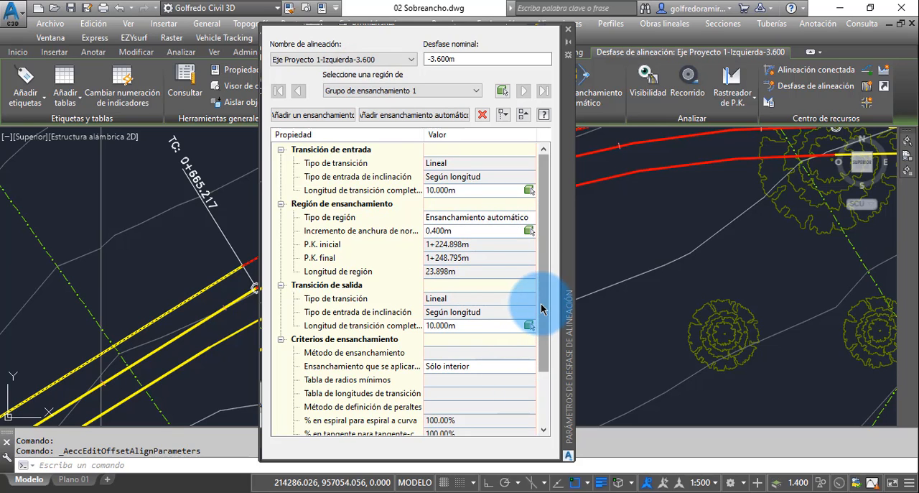
pyautogui.moveTo(542, 303); pyautogui.dragTo(542, 270)
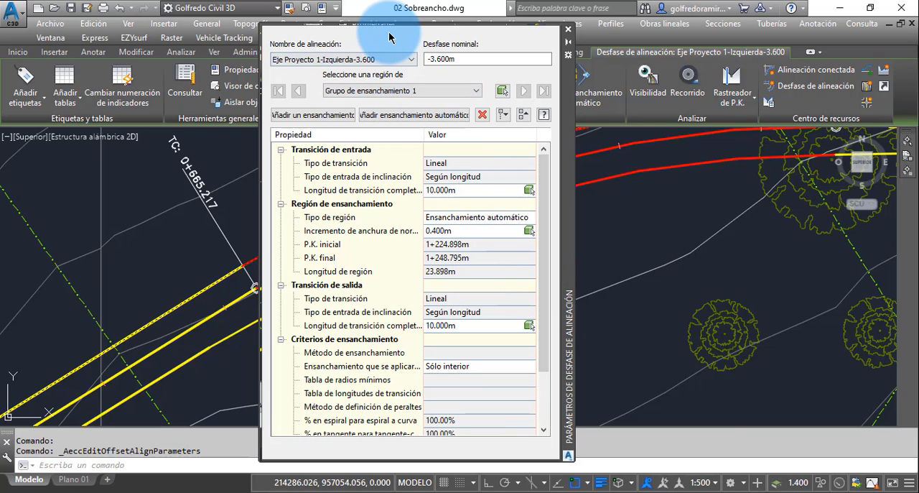
# Step: Return to the parameters of Eje Proyecto 1-Derecha-3.600 and review the widening region, transitions and available widening groups
pyautogui.click(411, 59)
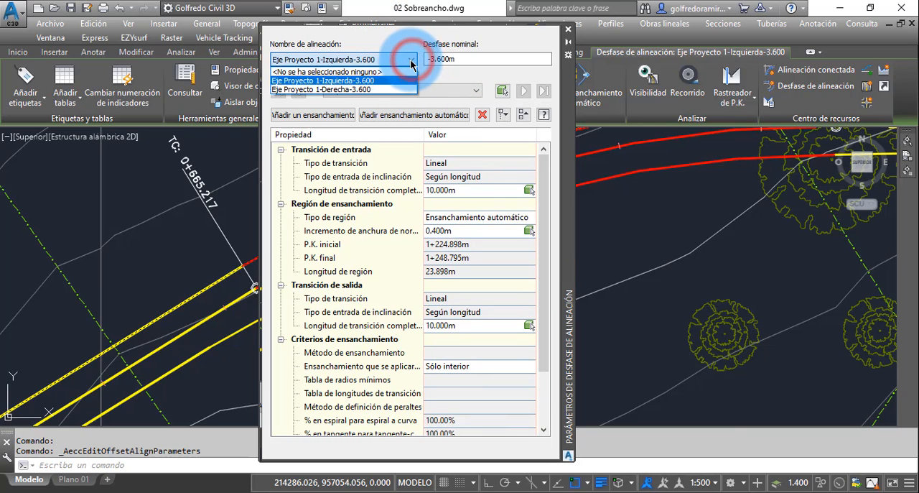
pyautogui.click(354, 91)
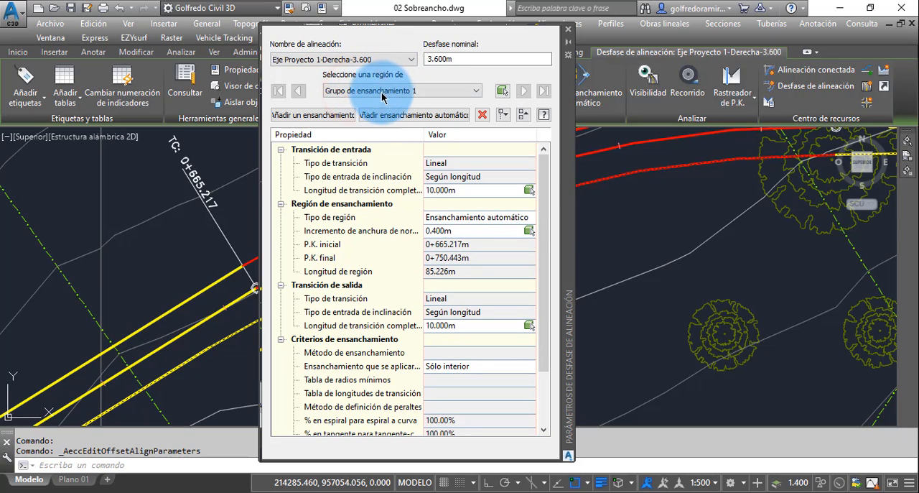
pyautogui.click(440, 273)
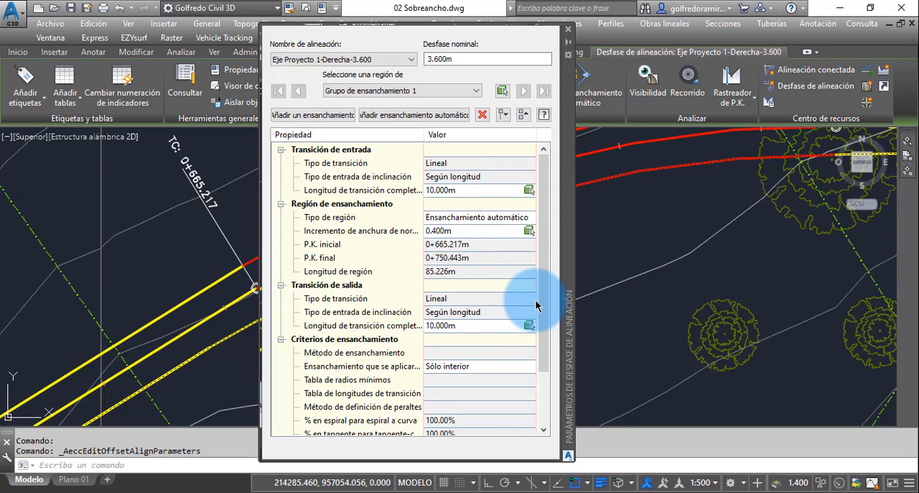
pyautogui.moveTo(542, 305)
pyautogui.mouseDown()
pyautogui.moveTo(546, 359)
pyautogui.moveTo(543, 307)
pyautogui.mouseUp()
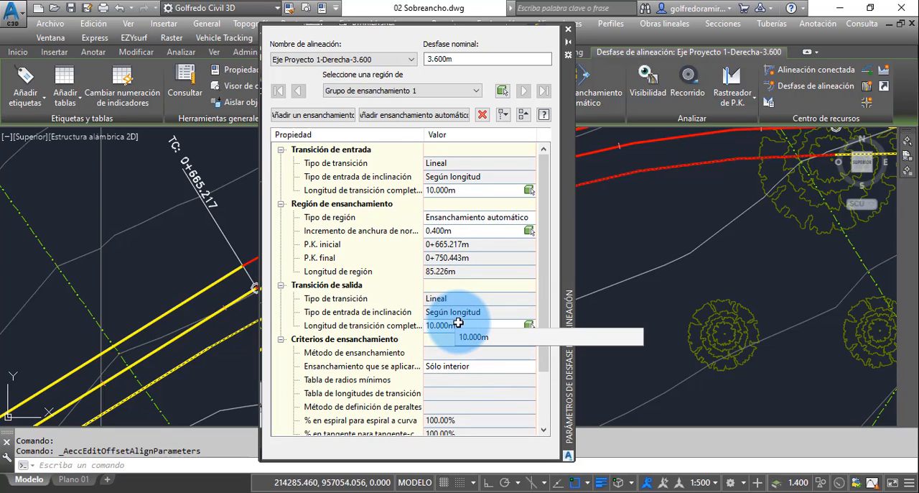
pyautogui.click(477, 92)
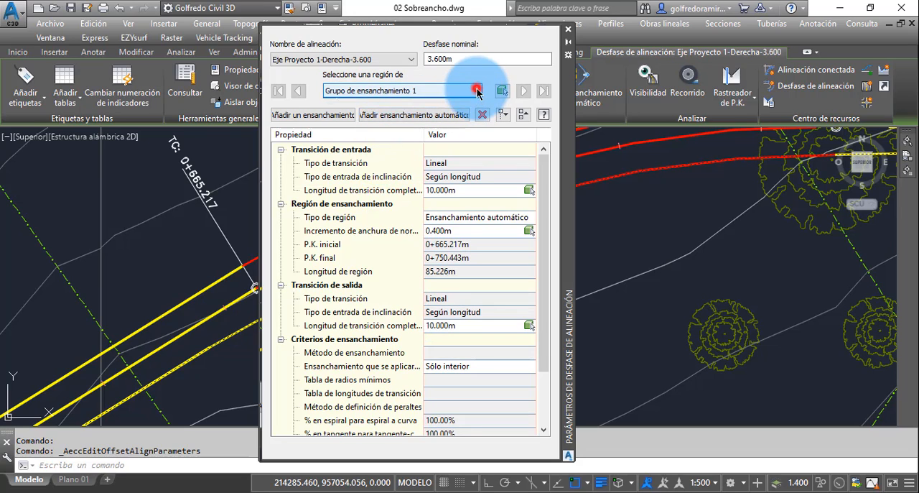
pyautogui.click(477, 91)
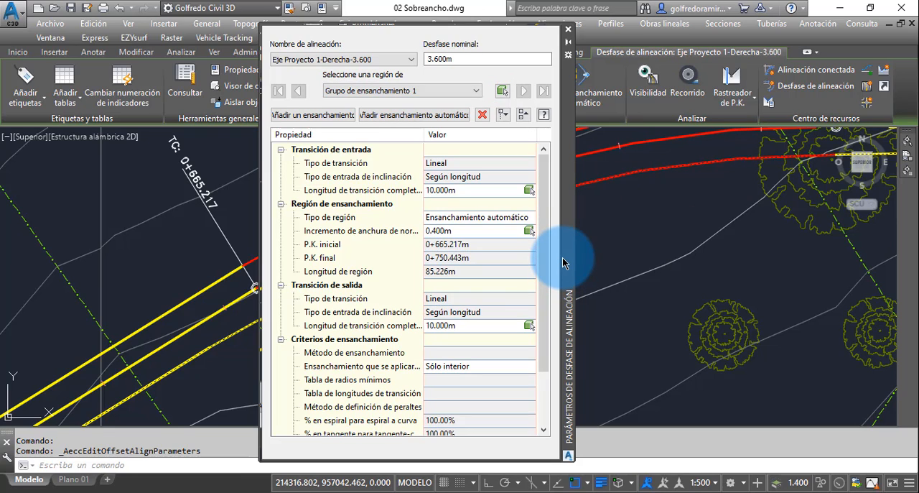
# Step: Highlight the right offset's widening region through its width increment and examine it along the first curve in the drawing
pyautogui.click(447, 230)
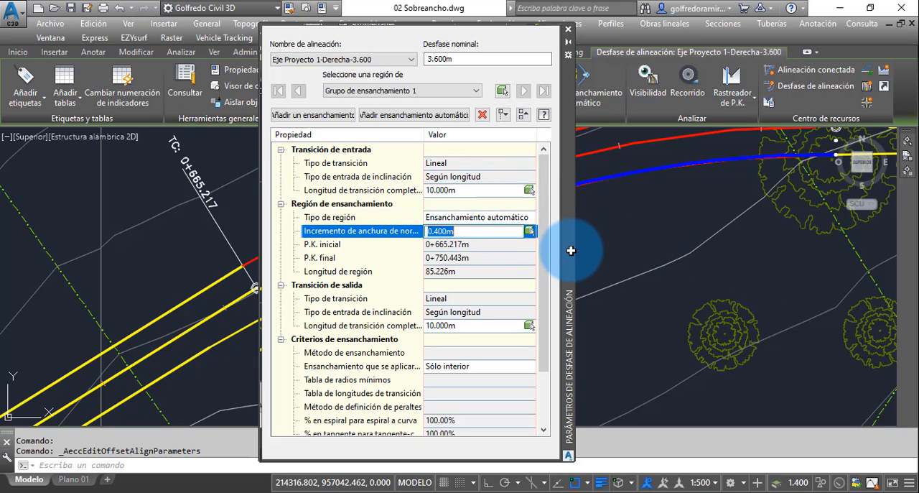
pyautogui.moveTo(568, 255); pyautogui.dragTo(411, 250)
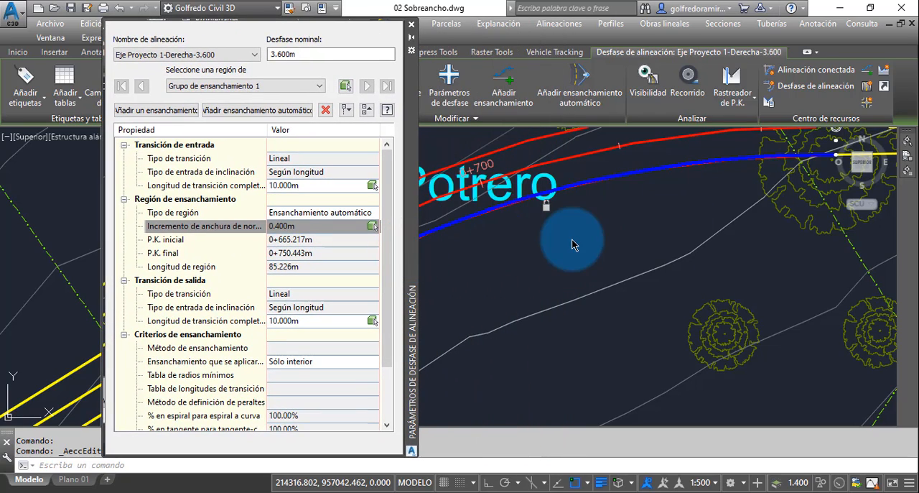
pyautogui.scroll(-5, 574, 241)
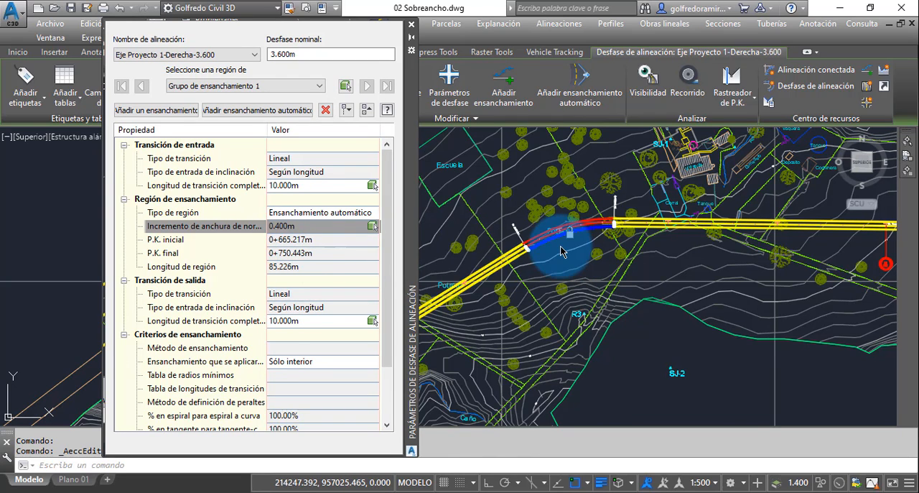
pyautogui.scroll(3, 579, 233)
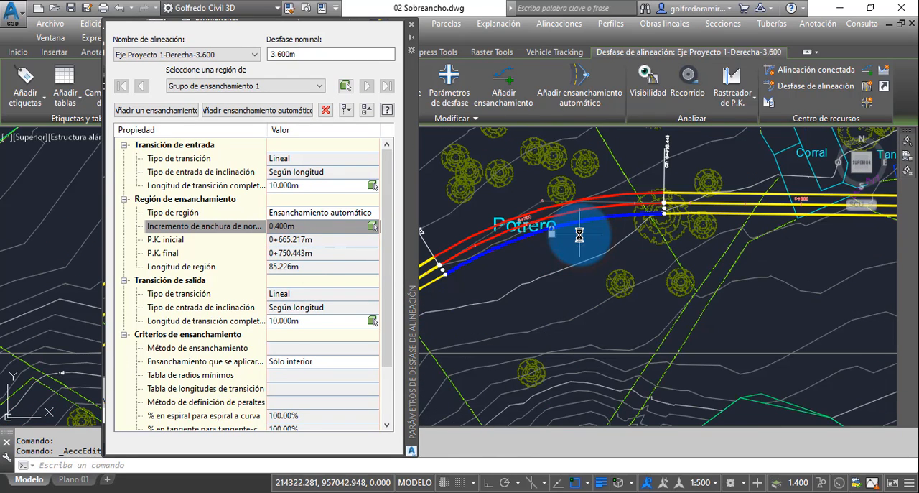
pyautogui.moveTo(579, 236)
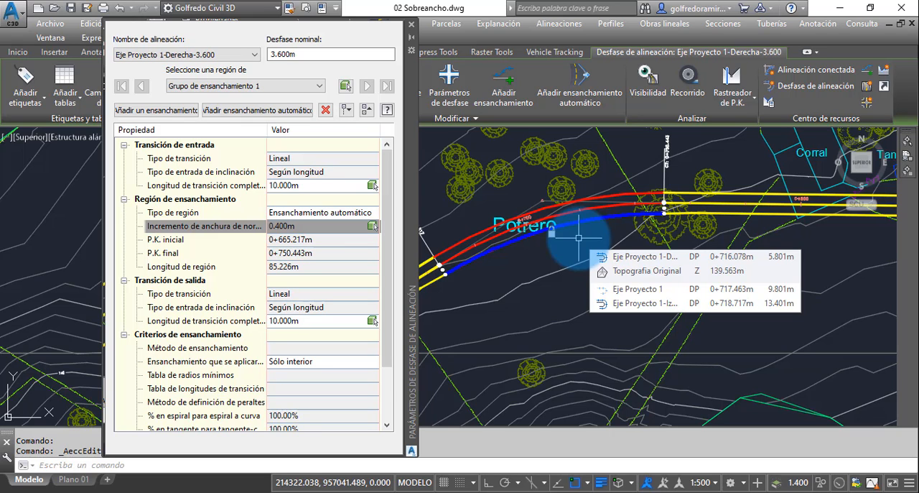
pyautogui.moveTo(579, 234); pyautogui.dragTo(608, 241, button='middle')
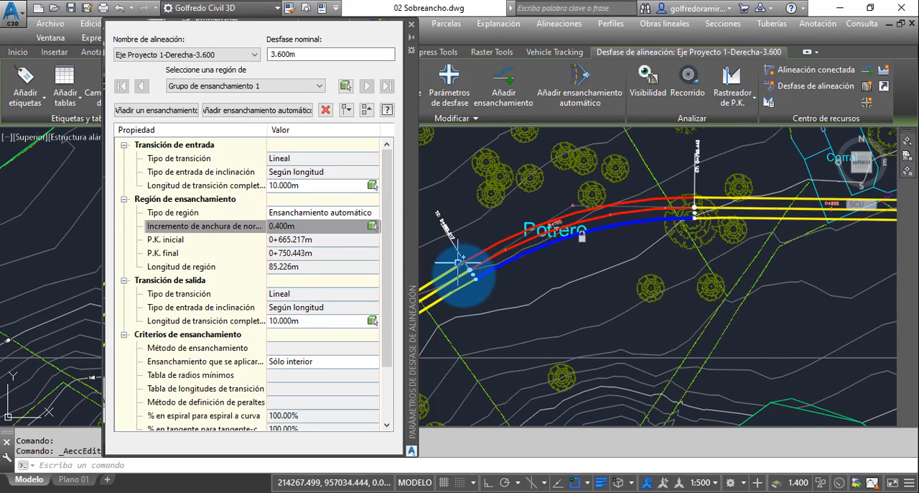
pyautogui.moveTo(513, 283); pyautogui.dragTo(584, 247, button='middle')
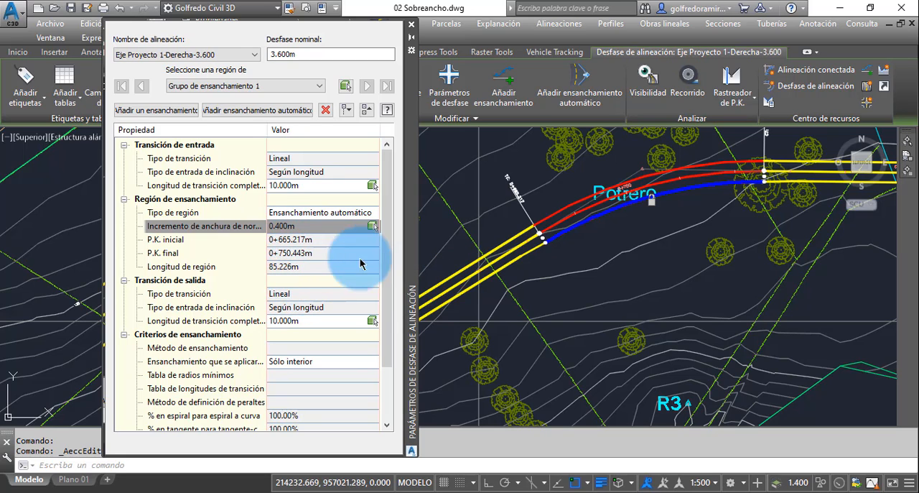
# Step: Set the entry and exit transition lengths of the right offset's widening at the first curve to 20 m
pyautogui.click(384, 308)
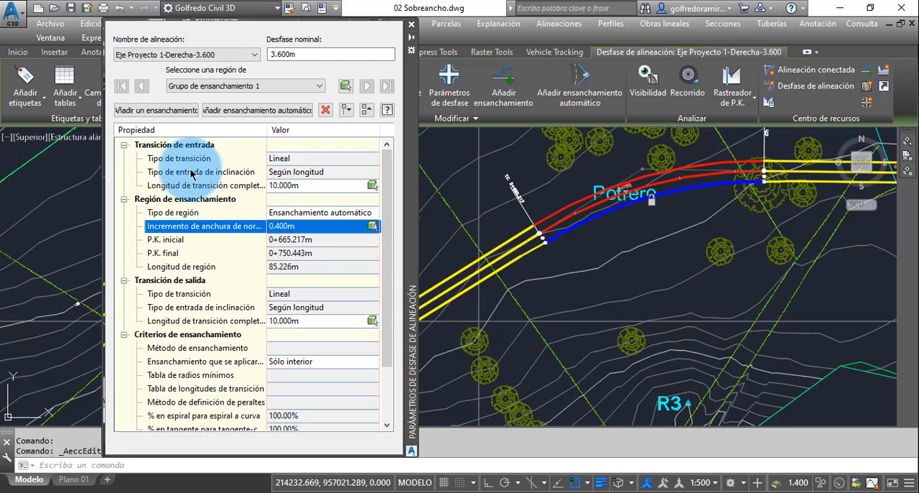
pyautogui.click(295, 184)
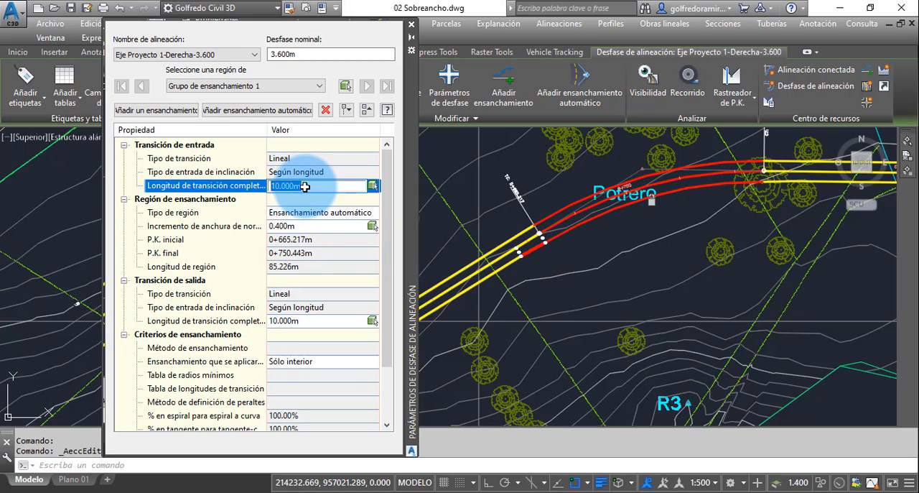
pyautogui.moveTo(307, 186); pyautogui.dragTo(267, 189)
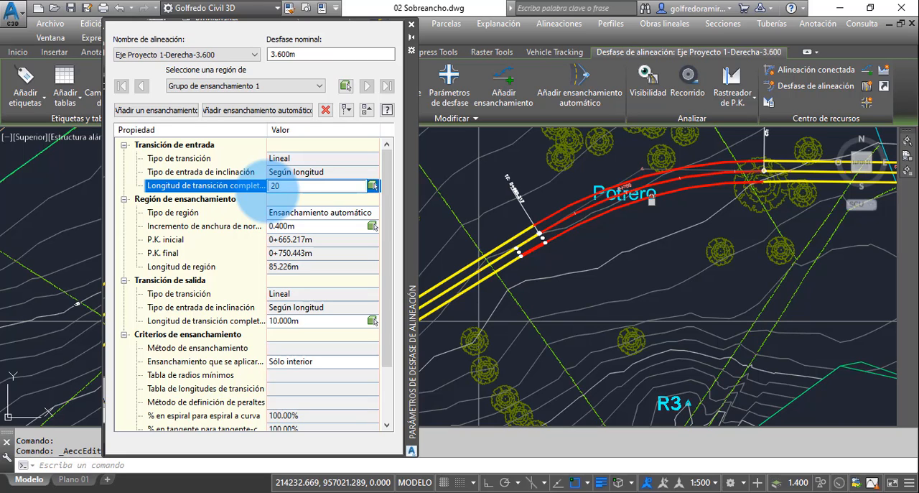
pyautogui.write('20')
pyautogui.press('Return')
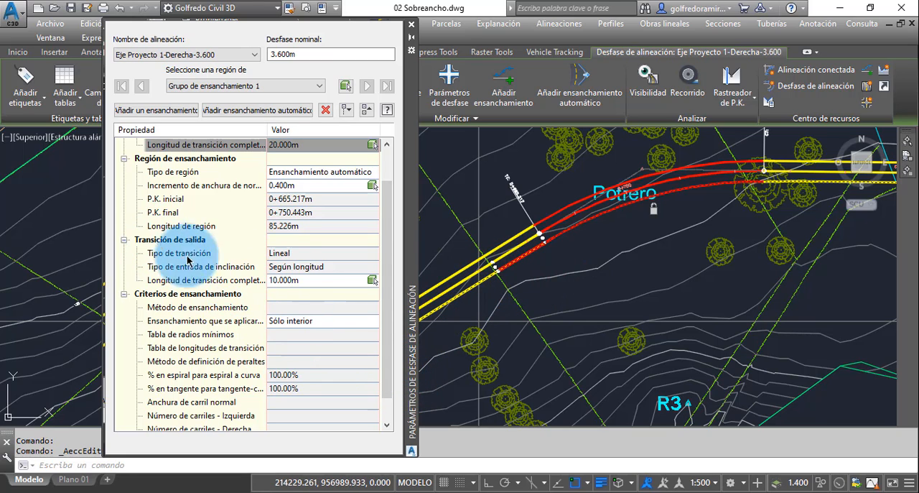
pyautogui.click(291, 280)
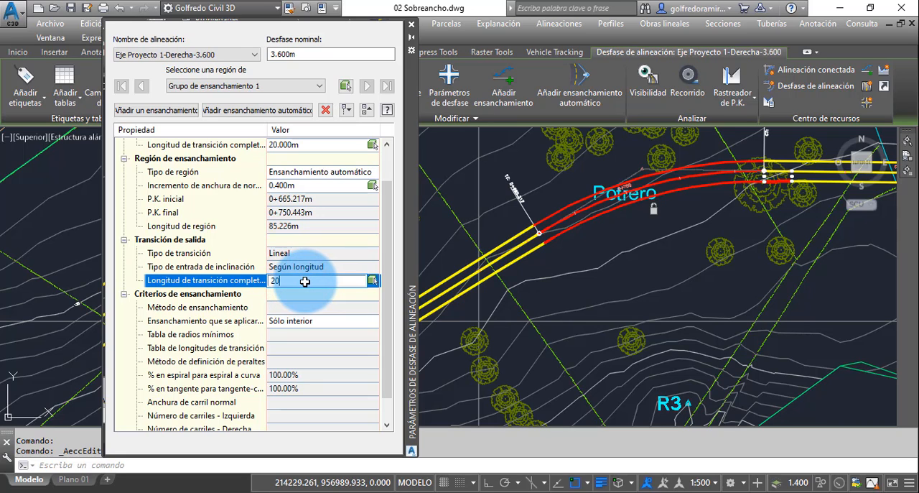
pyautogui.write('20')
pyautogui.press('Return')
pyautogui.scroll(-1, 305, 281)
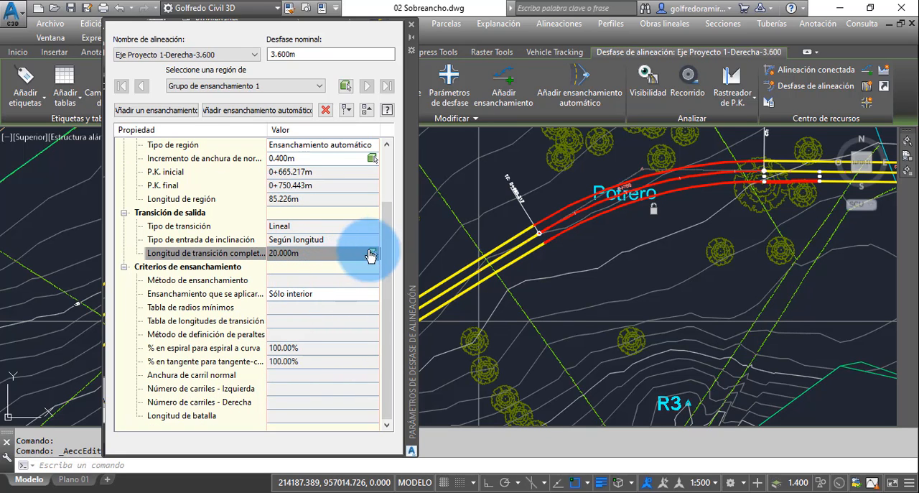
# Step: Set the width increment of the right offset's widening region to 0.60 m
pyautogui.moveTo(388, 271); pyautogui.dragTo(384, 251)
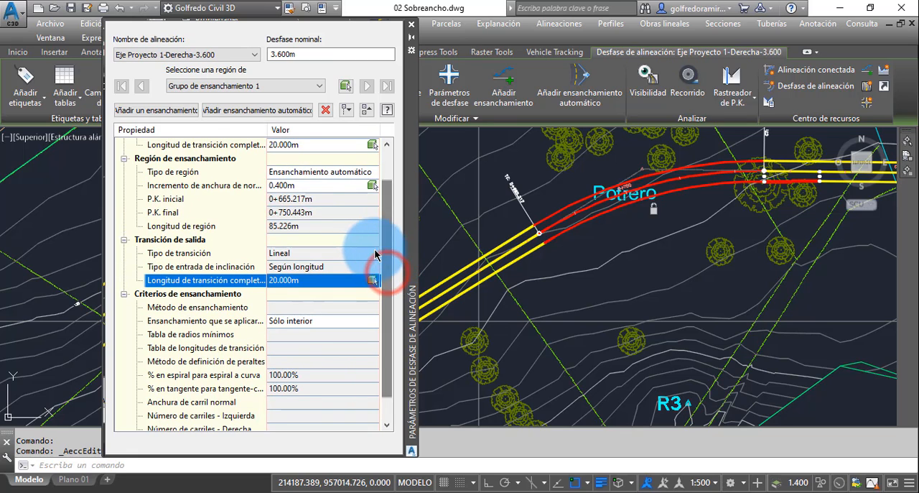
pyautogui.click(289, 186)
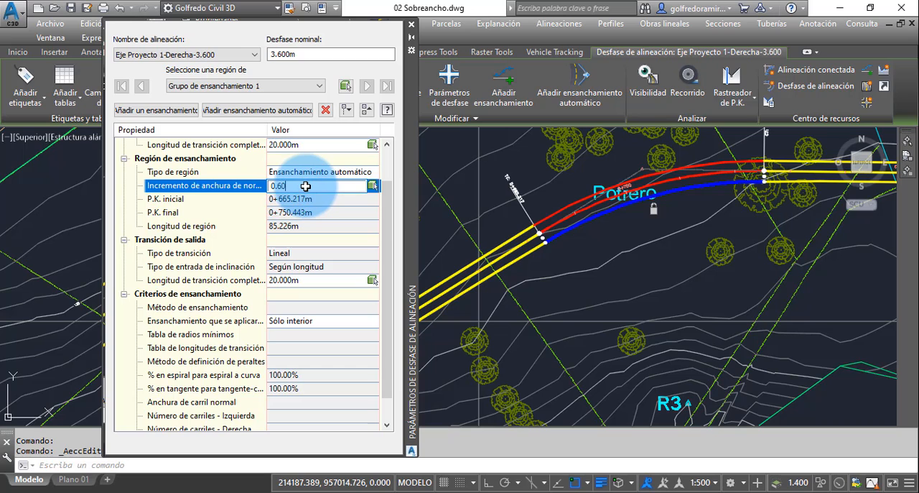
pyautogui.press('Return')
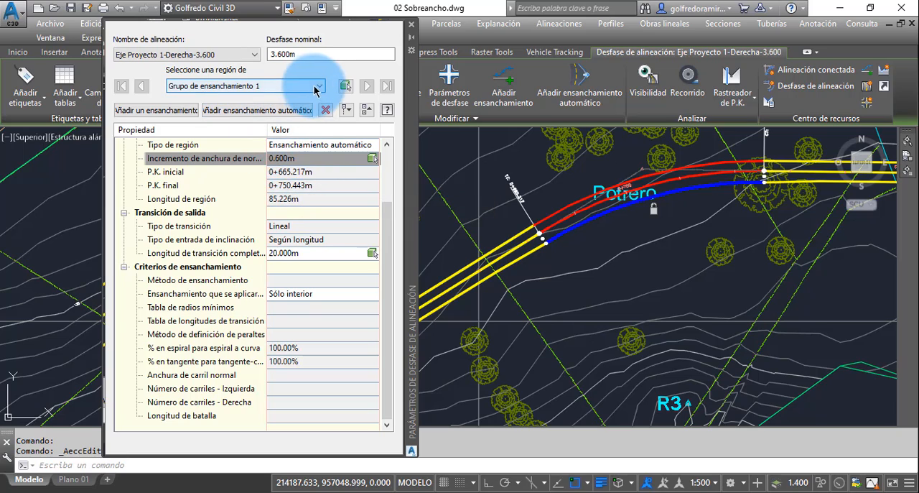
# Step: Check the widening groups available for Eje Proyecto 1-Derecha-3.600 against the whole alignment in the drawing
pyautogui.scroll(-2, 660, 237)
pyautogui.scroll(-4, 659, 237)
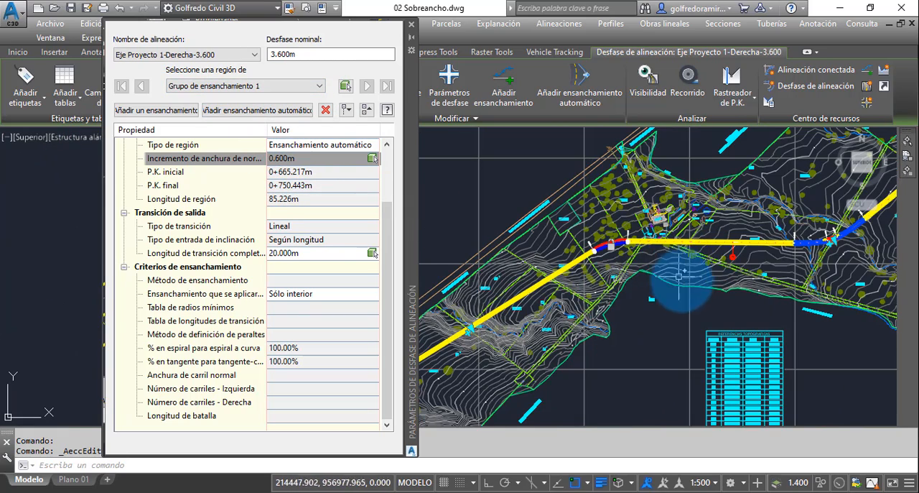
pyautogui.click(318, 87)
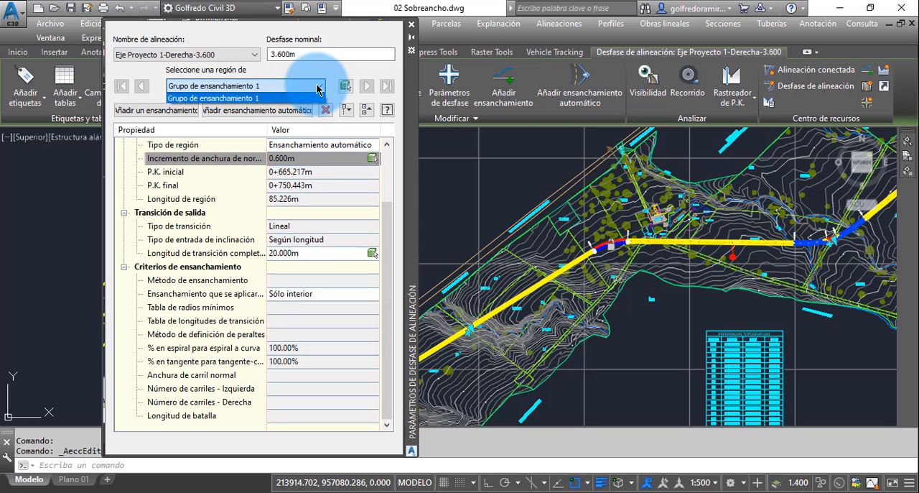
pyautogui.click(318, 86)
# Step: Show the offset parameters of Eje Proyecto 1-Izquierda-3.600 and check its available widening groups
pyautogui.click(255, 54)
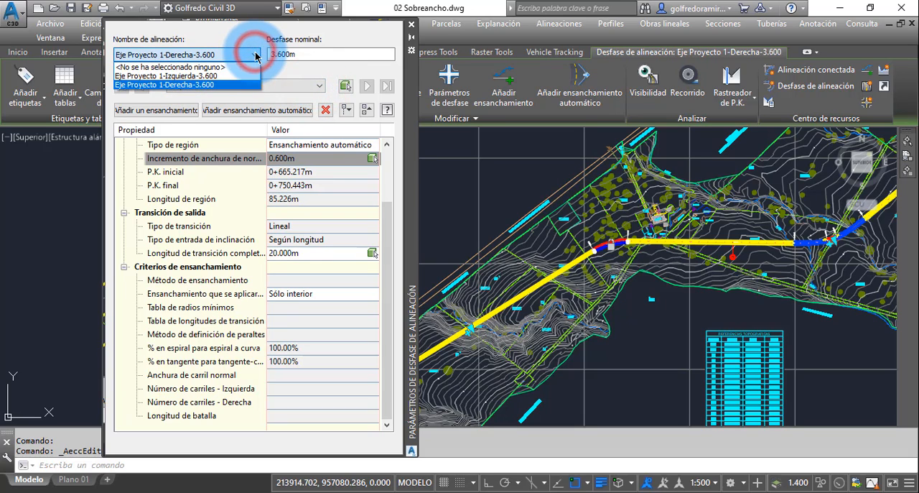
pyautogui.click(218, 76)
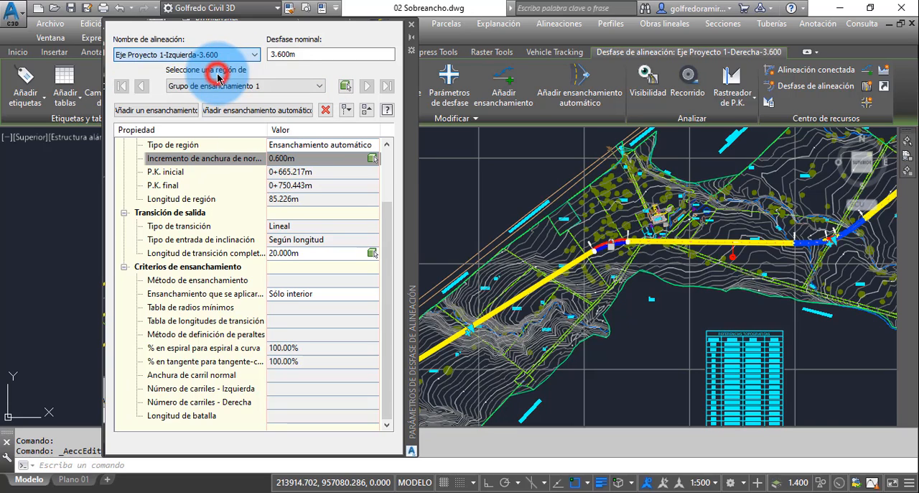
pyautogui.click(289, 87)
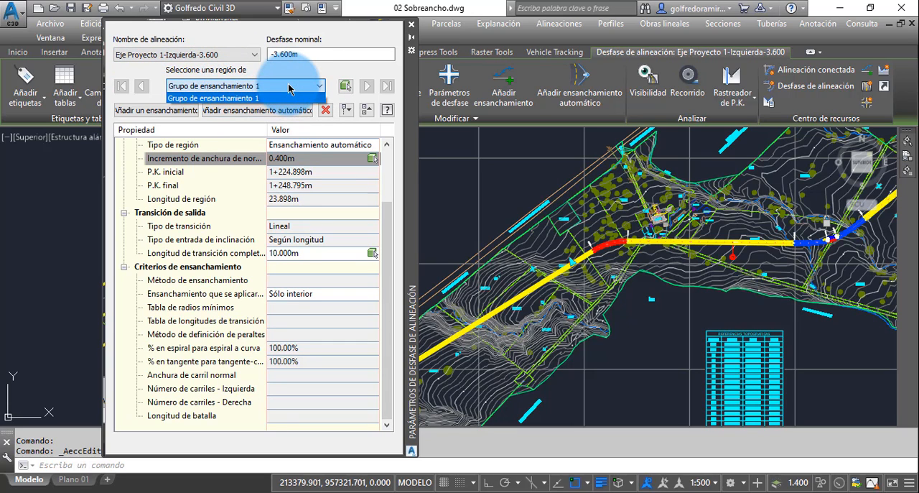
pyautogui.click(289, 87)
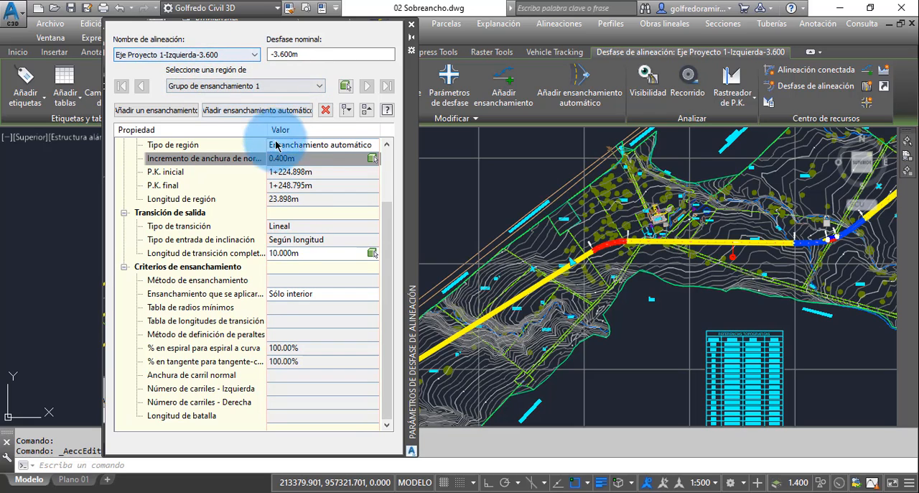
# Step: Highlight the left offset's widening region and exit transition through their parameters and examine them along the second curve
pyautogui.click(291, 159)
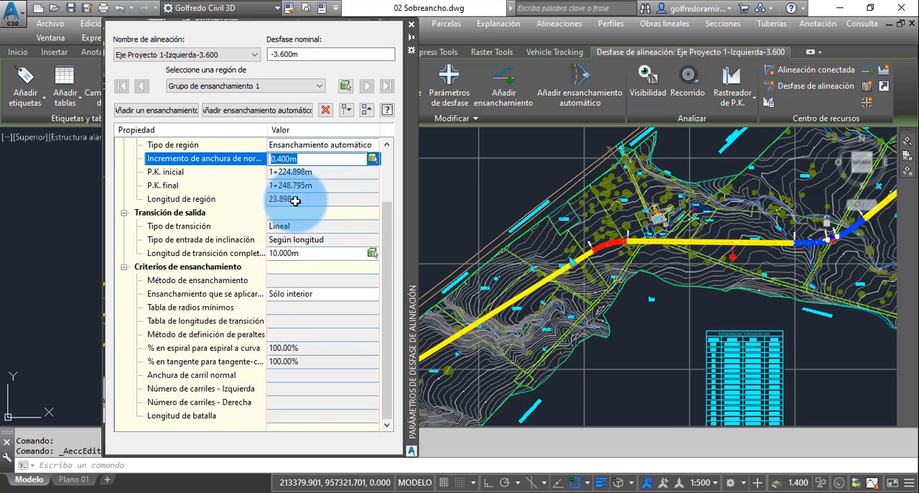
pyautogui.click(313, 171)
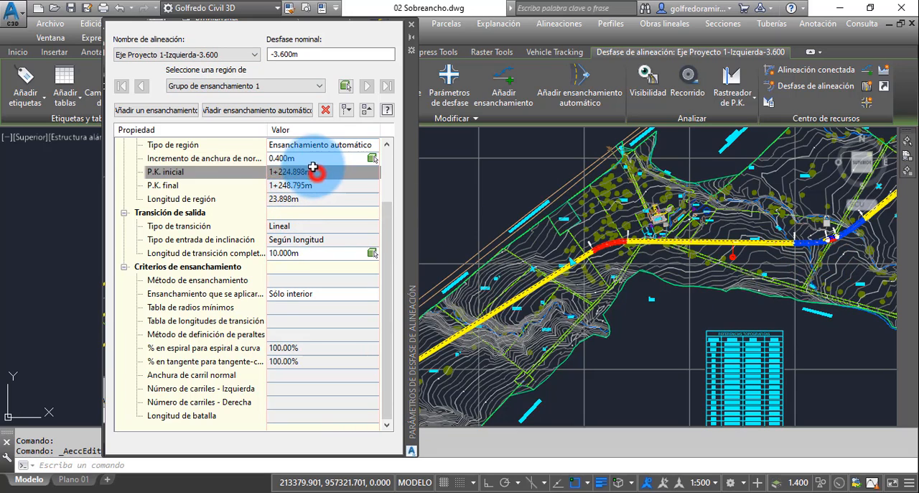
pyautogui.click(308, 157)
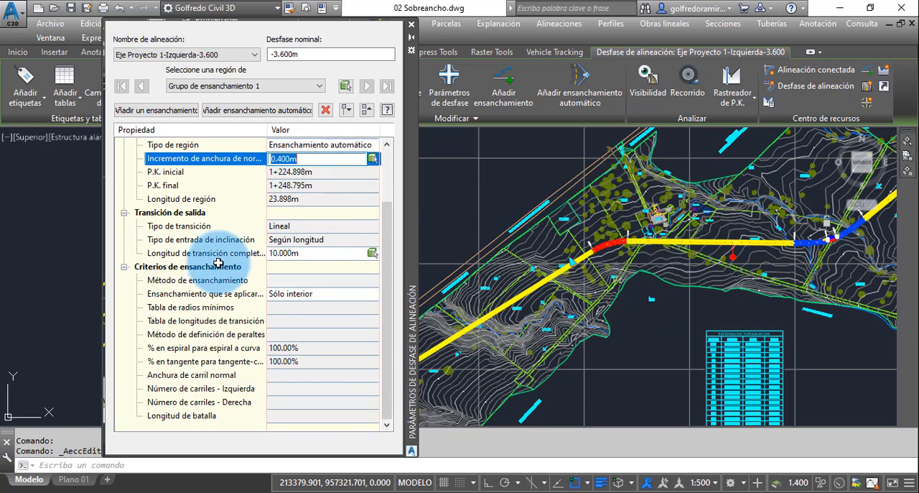
pyautogui.click(303, 256)
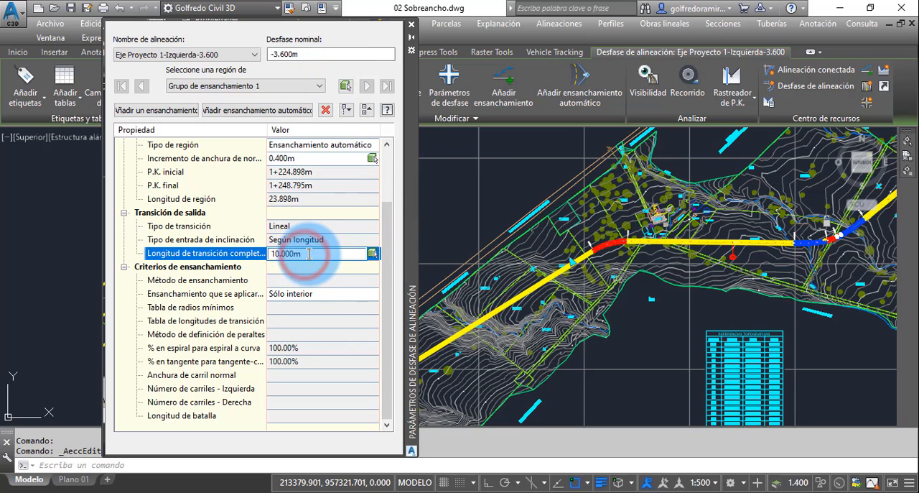
pyautogui.moveTo(733, 316); pyautogui.dragTo(621, 358, button='middle')
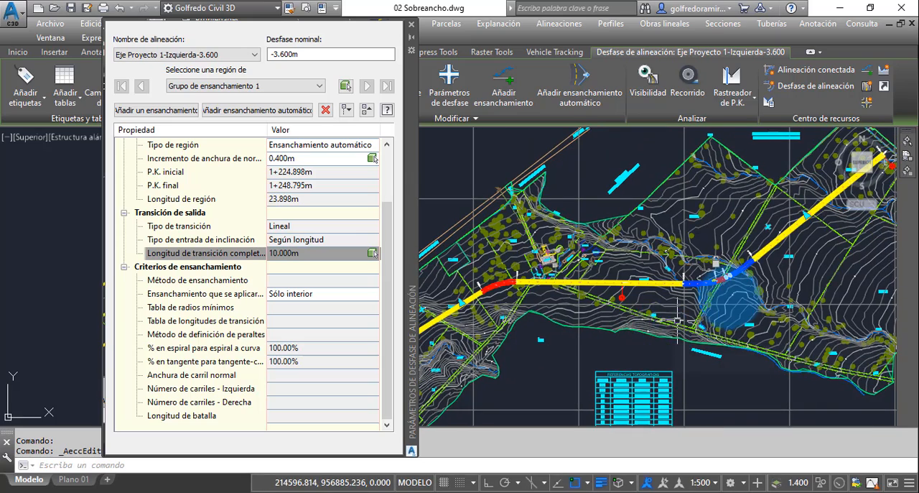
pyautogui.scroll(6, 751, 287)
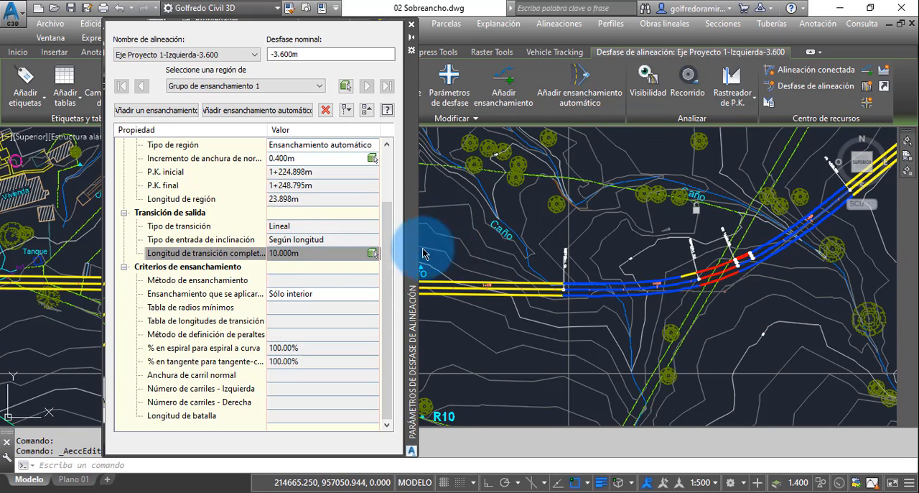
# Step: Set the entry and exit transition lengths of the left offset's widening at the second curve to 80 m
pyautogui.click(289, 253)
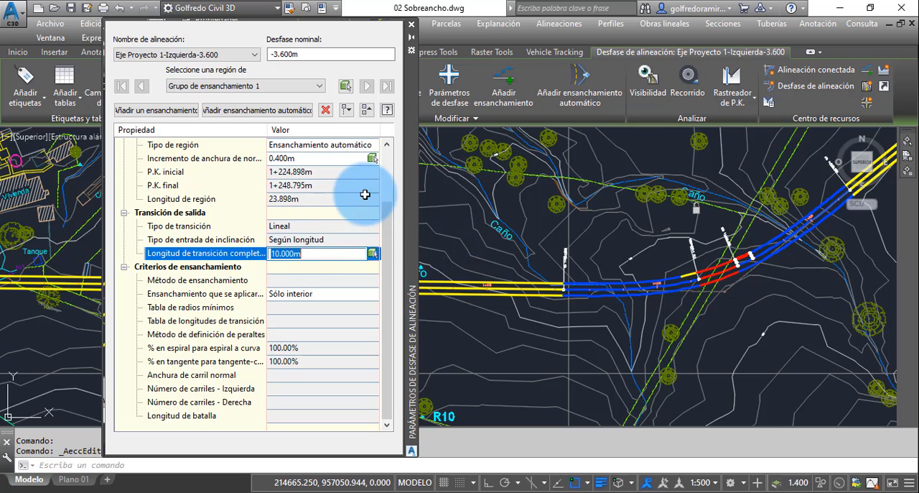
pyautogui.click(383, 217)
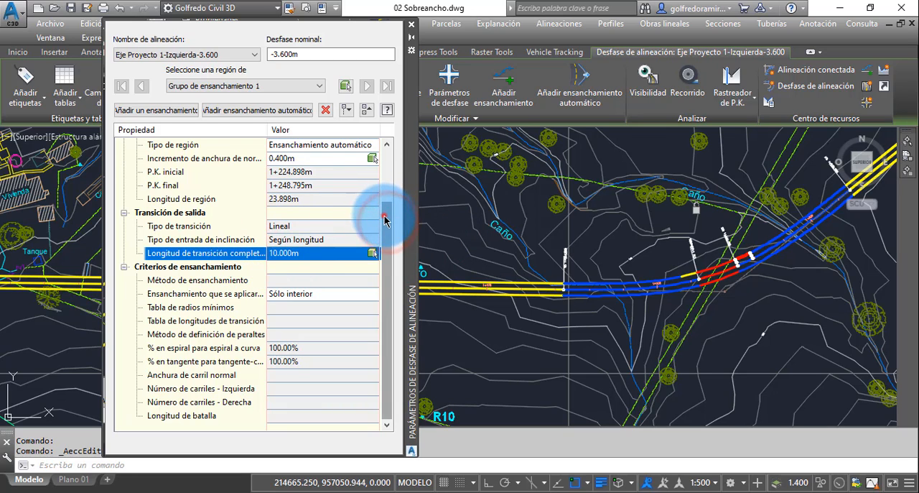
pyautogui.moveTo(383, 212); pyautogui.dragTo(383, 176)
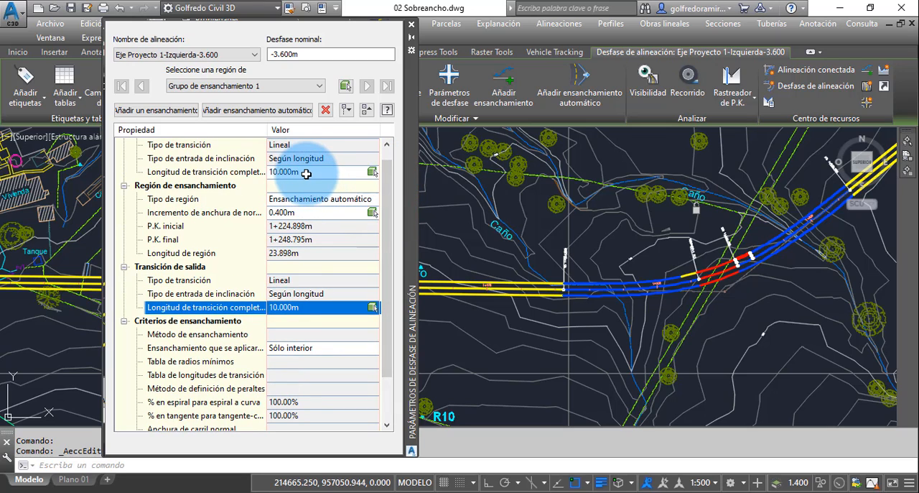
pyautogui.click(306, 174)
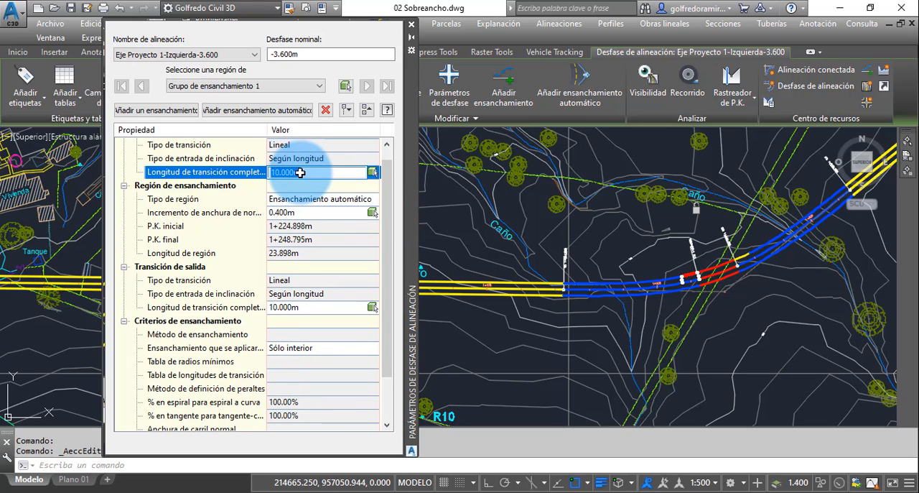
pyautogui.moveTo(303, 172); pyautogui.dragTo(268, 172)
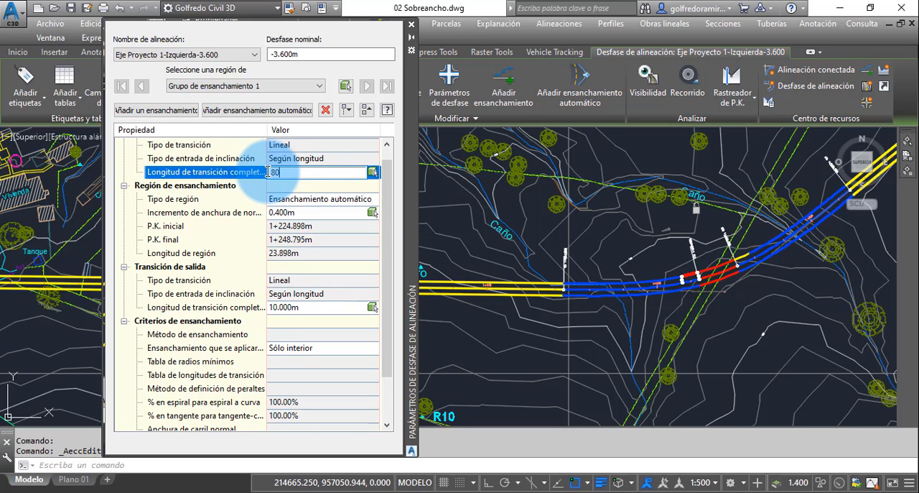
pyautogui.press('Return')
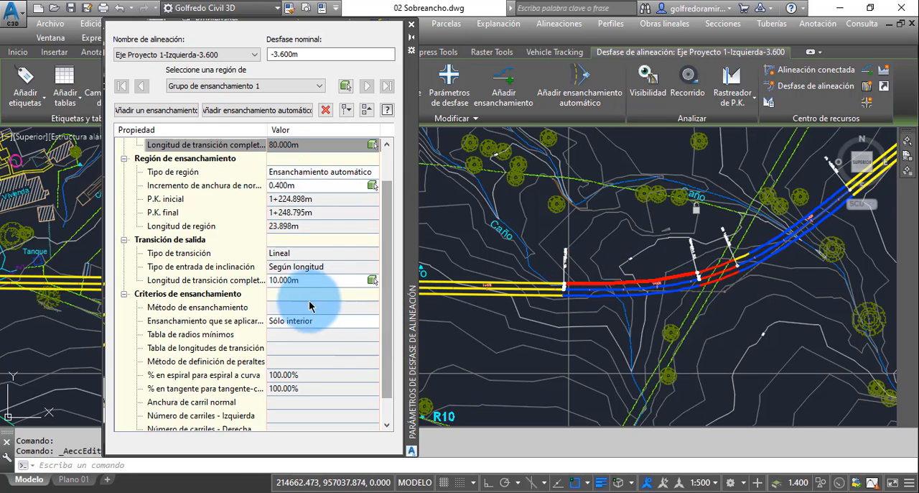
pyautogui.click(296, 281)
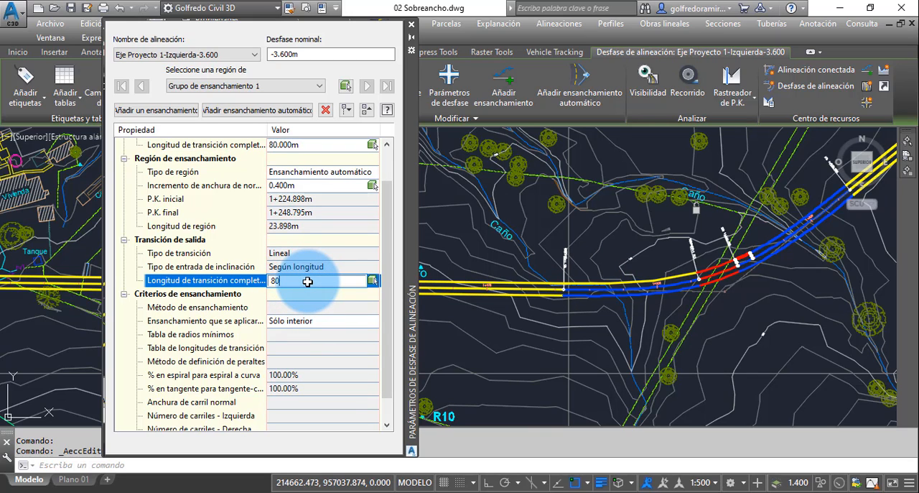
pyautogui.write('80')
pyautogui.press('Return')
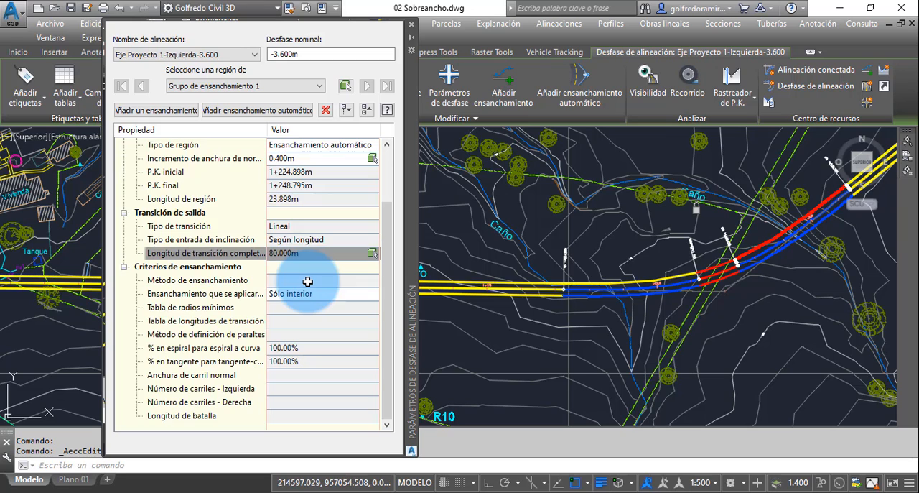
# Step: Set the width increment of the left offset's widening region to 0.60 m
pyautogui.click(293, 158)
pyautogui.click(297, 158)
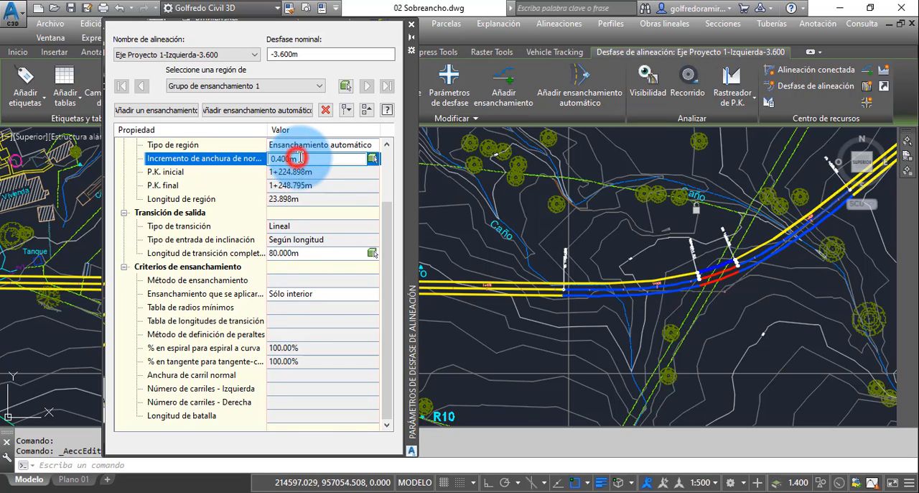
pyautogui.moveTo(302, 157); pyautogui.dragTo(261, 164)
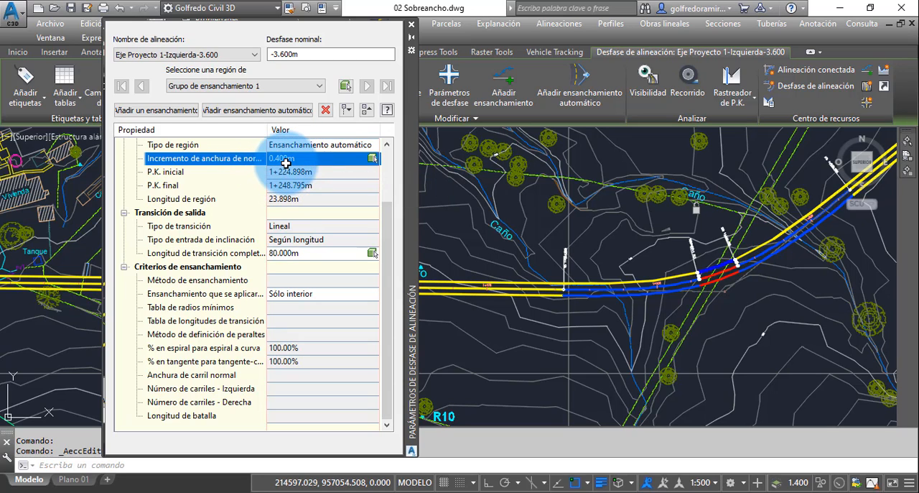
pyautogui.click(291, 161)
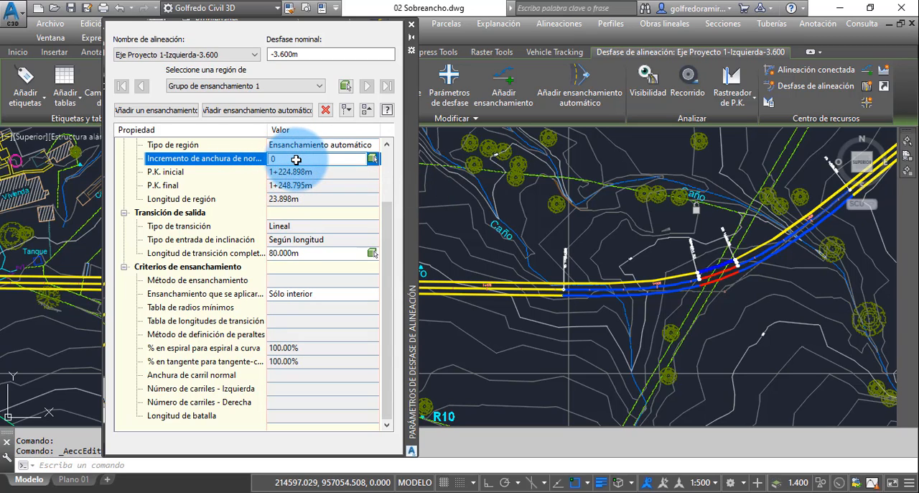
pyautogui.press('Return')
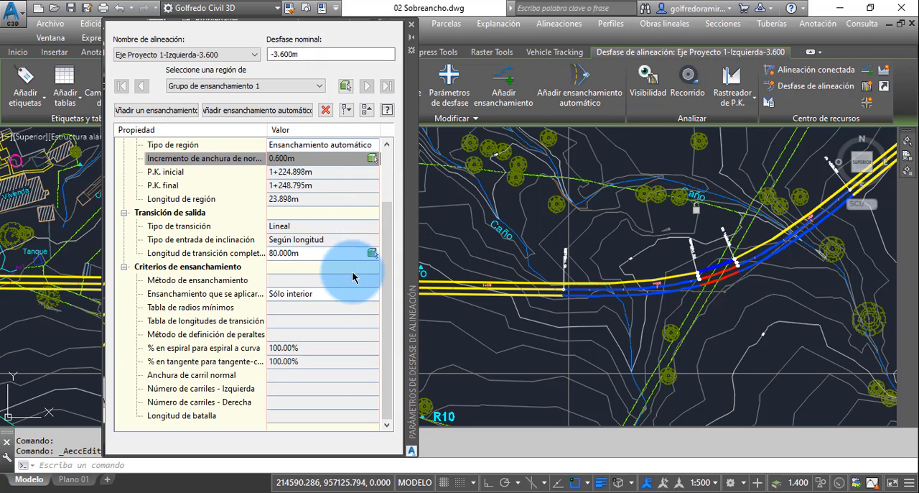
# Step: Check the left offset's entry and exit transition lengths, close its offset parameters and examine the widening along the second curve
pyautogui.moveTo(388, 316); pyautogui.dragTo(388, 266)
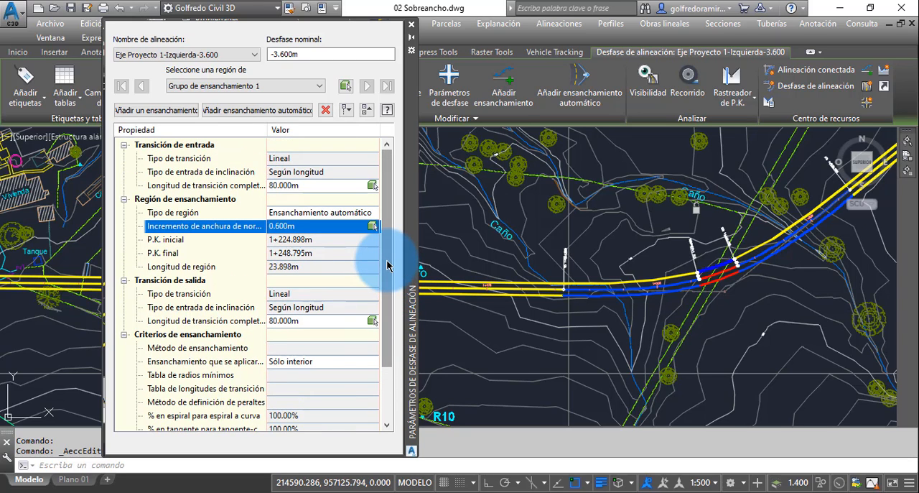
pyautogui.click(291, 186)
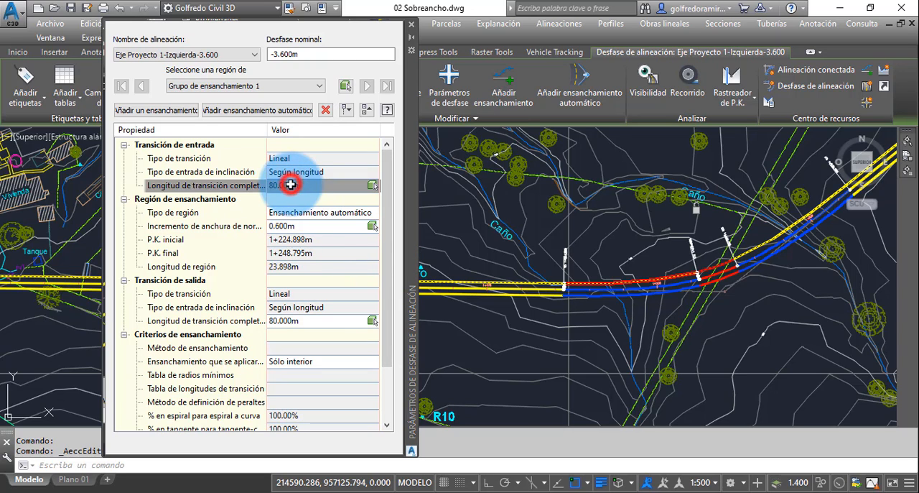
pyautogui.click(298, 322)
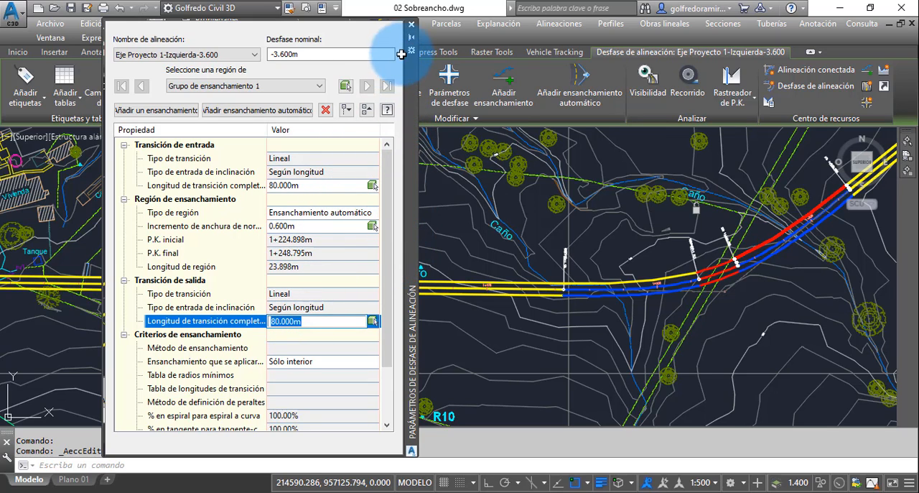
pyautogui.click(415, 170)
pyautogui.click(411, 26)
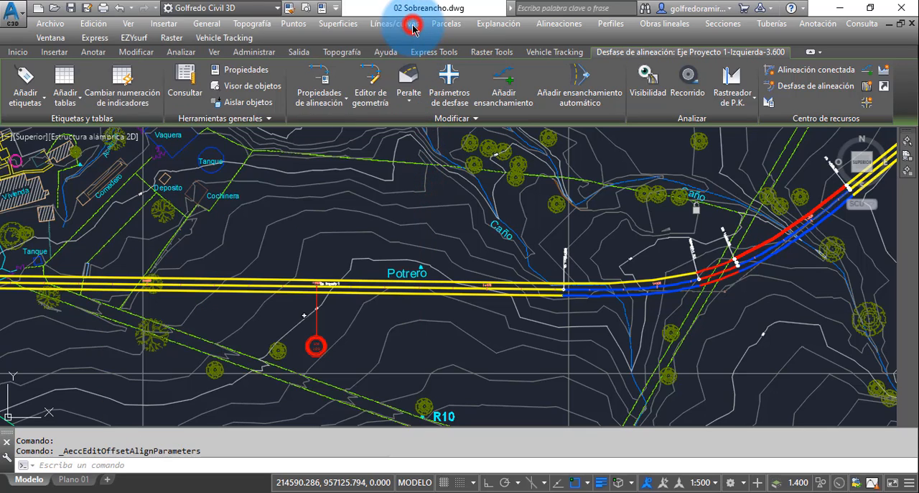
pyautogui.moveTo(652, 273); pyautogui.dragTo(581, 278, button='middle')
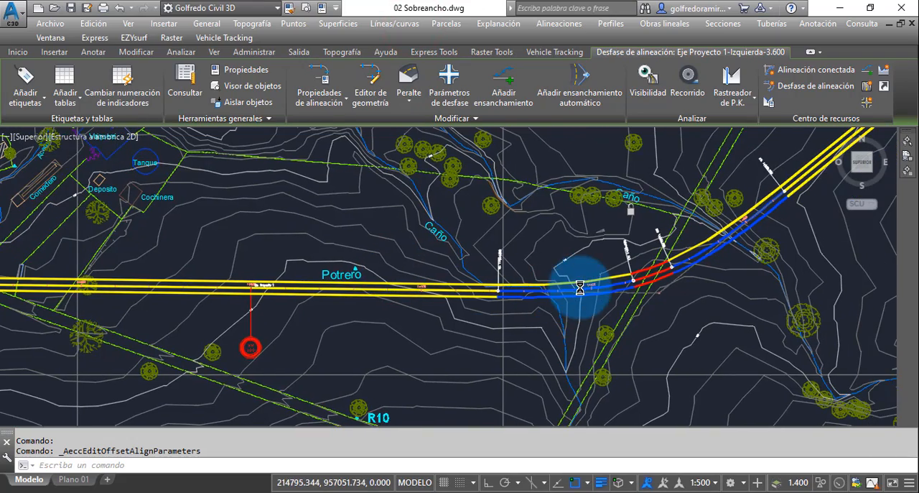
pyautogui.scroll(4, 611, 280)
pyautogui.scroll(-4, 591, 256)
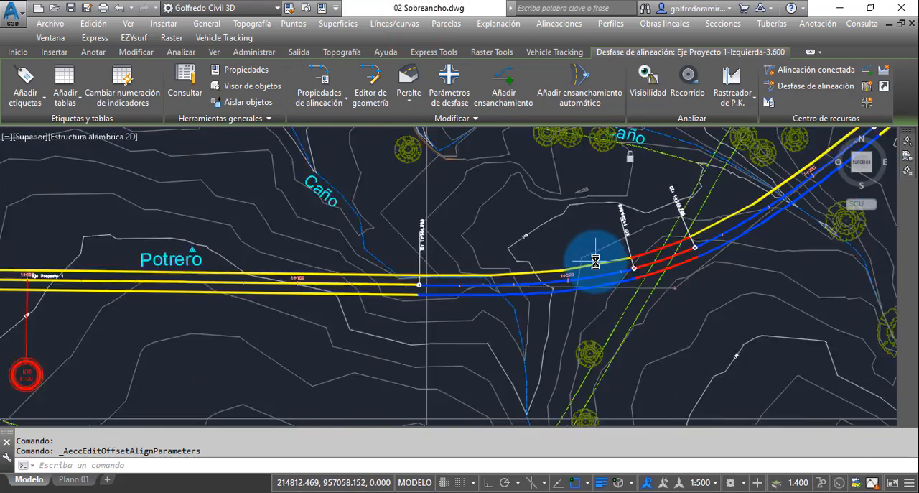
pyautogui.scroll(4, 610, 260)
pyautogui.scroll(-6, 624, 264)
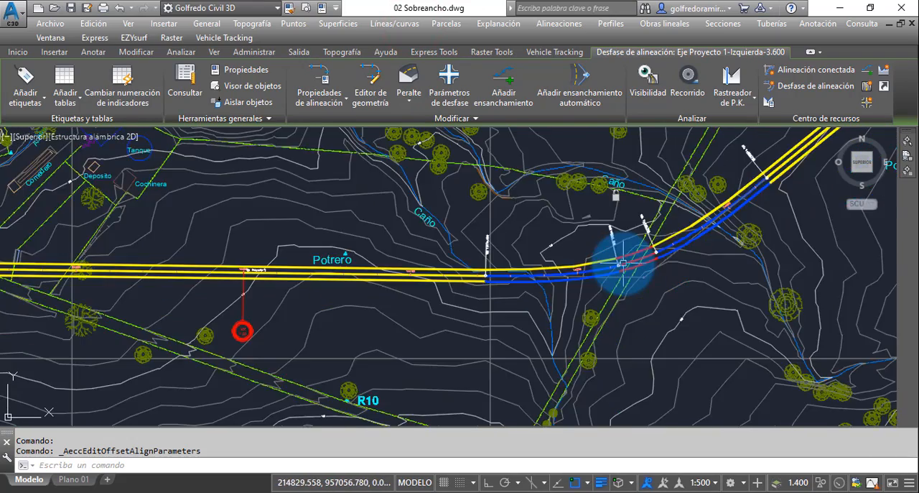
# Step: Measure the right offset's entry transition length, from the start of the first curve back to where the widening begins
pyautogui.moveTo(310, 278); pyautogui.dragTo(378, 251, button='middle')
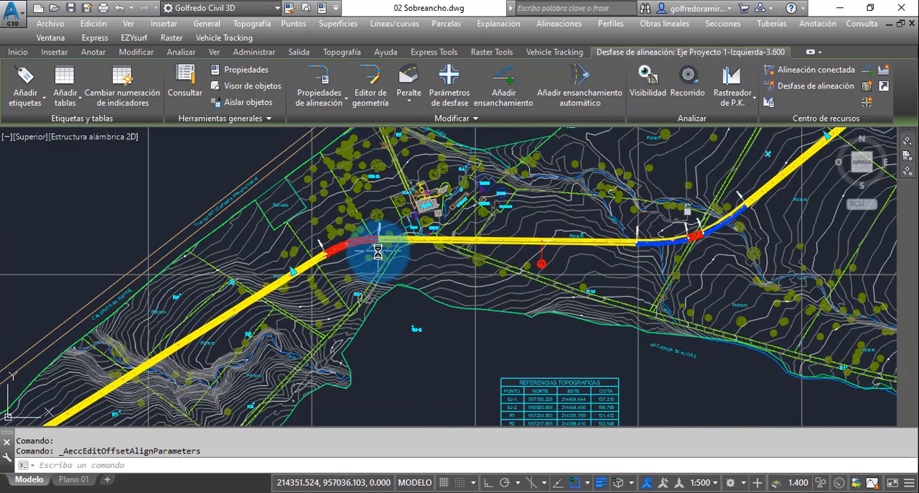
pyautogui.scroll(8, 324, 262)
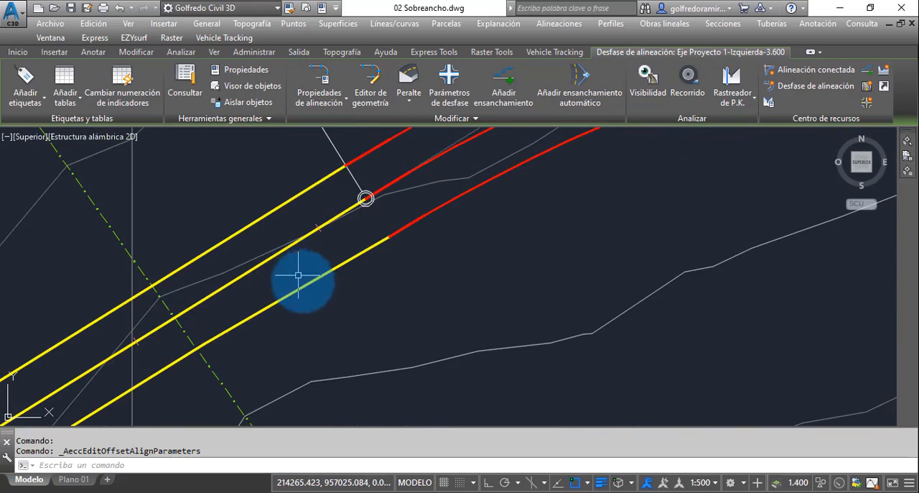
pyautogui.click(310, 281)
pyautogui.scroll(-4, 370, 266)
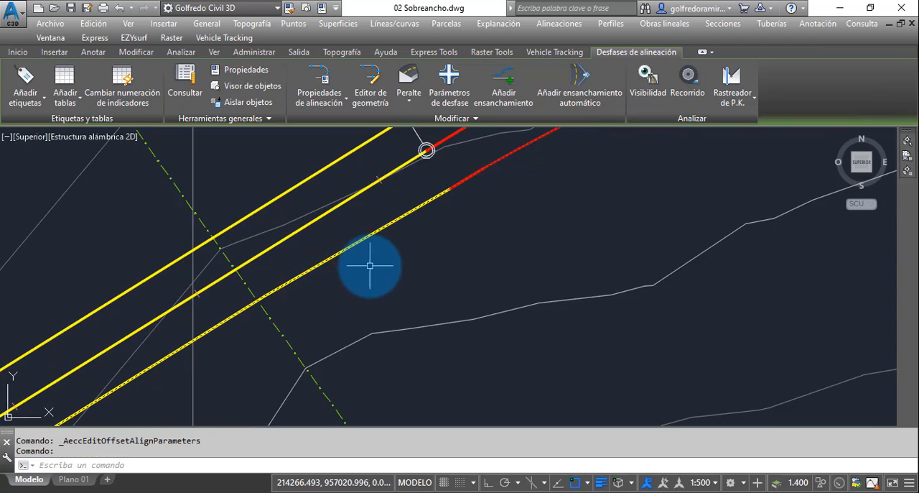
pyautogui.press('Escape')
pyautogui.press('Escape')
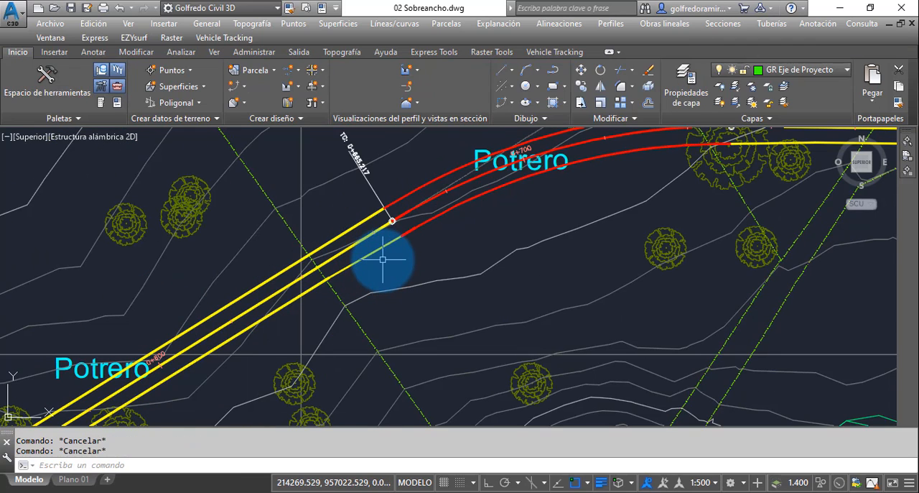
pyautogui.write('d')
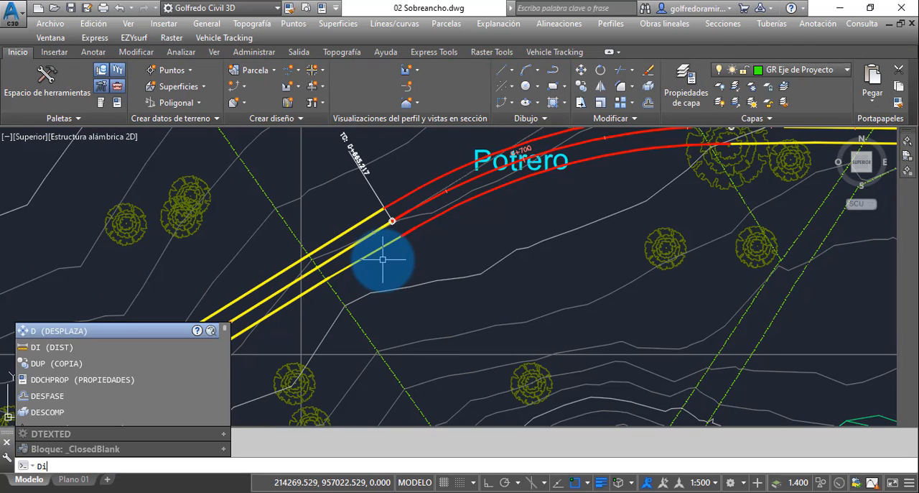
pyautogui.write('i')
pyautogui.press('Return')
pyautogui.click(401, 236)
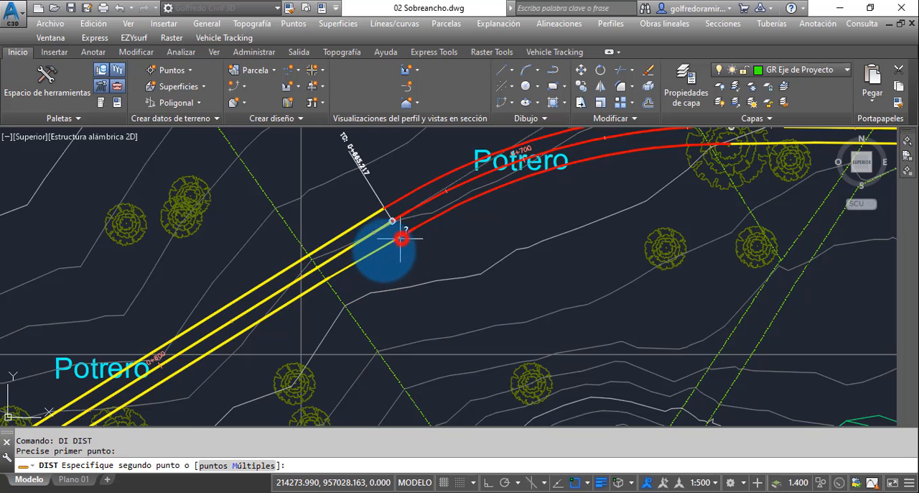
pyautogui.click(335, 274)
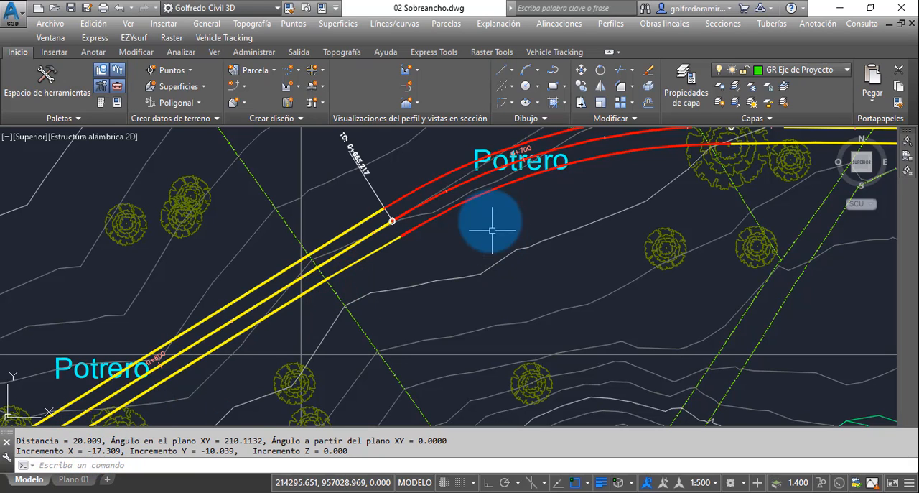
pyautogui.scroll(2, 377, 259)
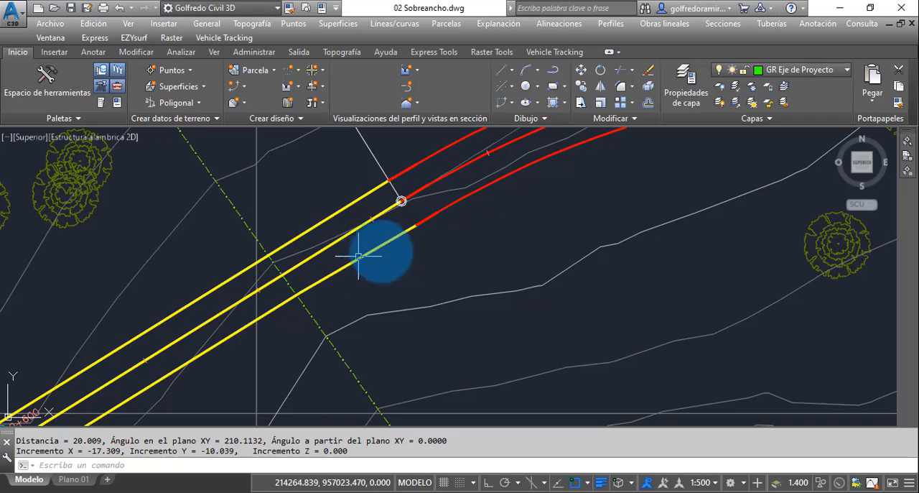
pyautogui.scroll(-3, 373, 267)
pyautogui.scroll(-5, 373, 267)
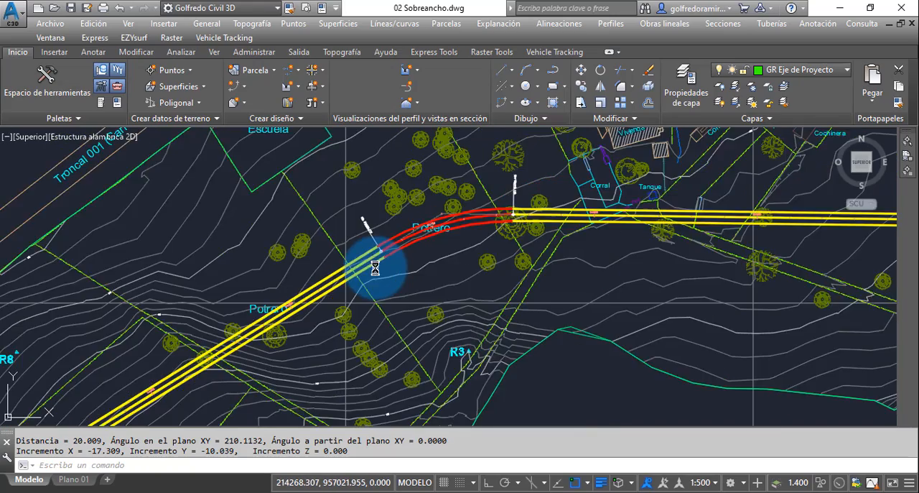
# Step: Show the Toolspace and list the drawing's centreline alignments and offset alignments under Alineaciones
pyautogui.moveTo(497, 273); pyautogui.dragTo(481, 284, button='middle')
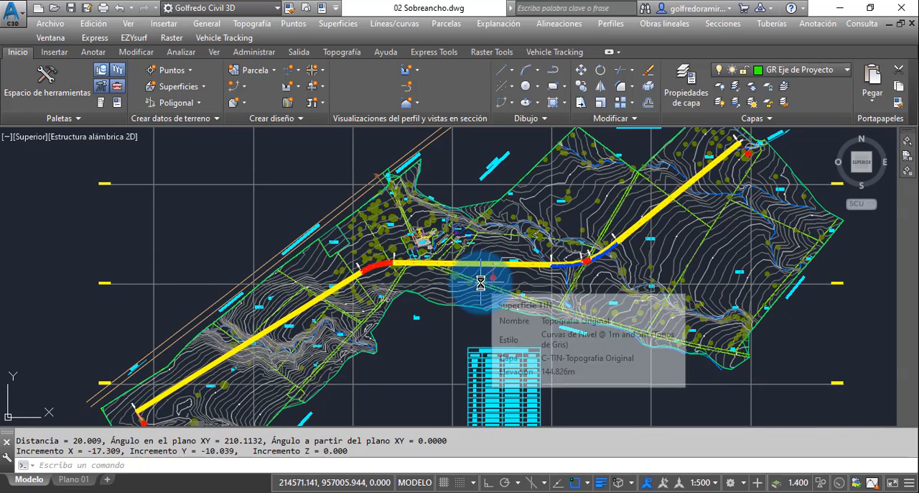
pyautogui.click(42, 93)
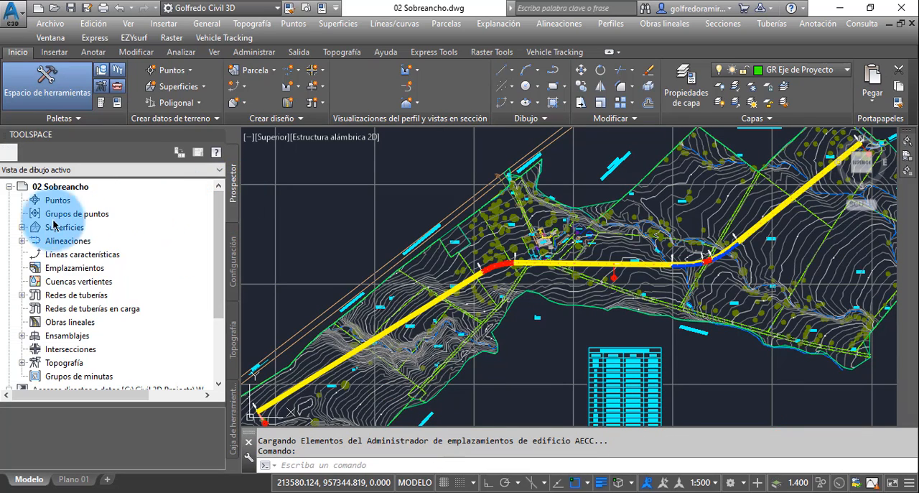
pyautogui.click(22, 241)
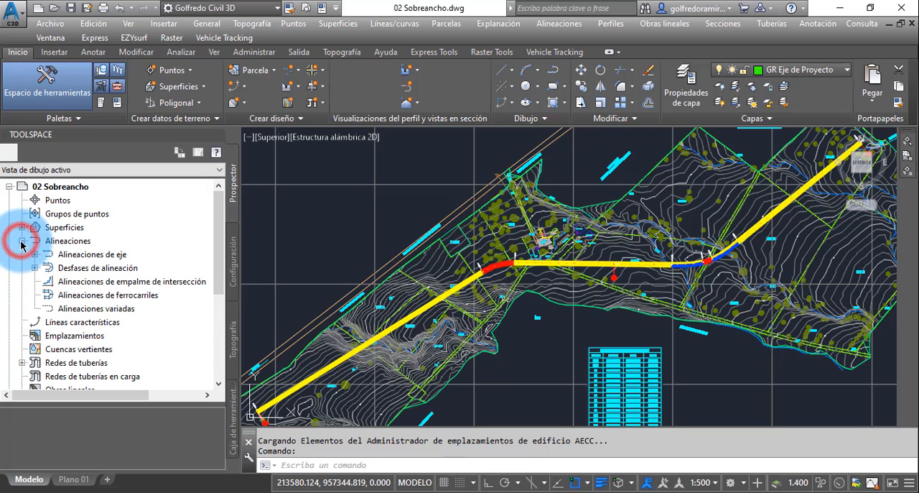
pyautogui.click(34, 255)
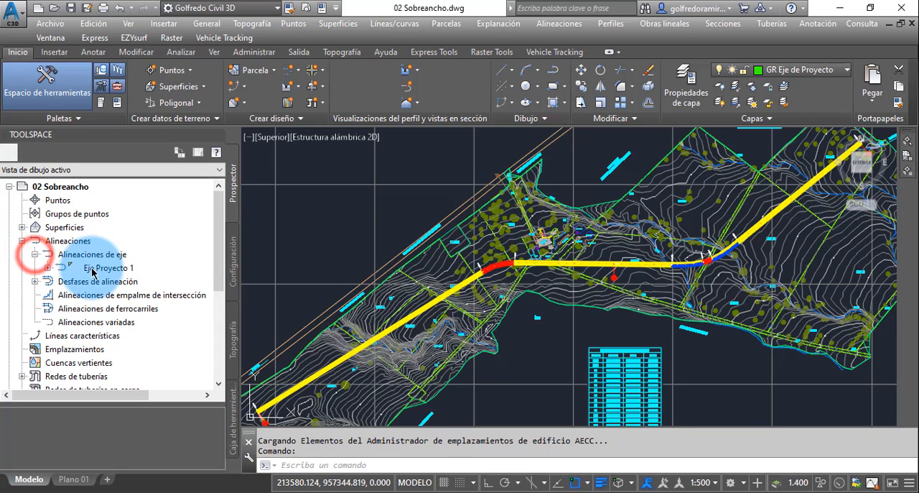
pyautogui.click(35, 254)
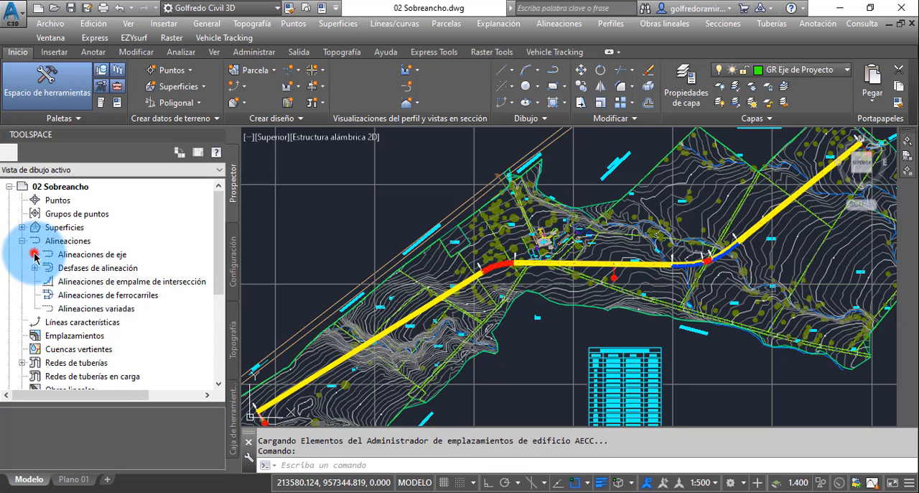
pyautogui.click(35, 268)
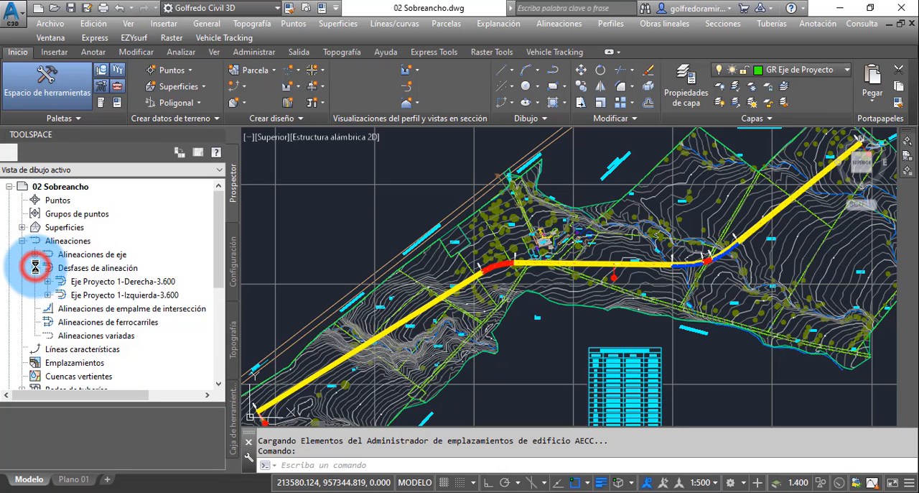
# Step: Review Eje Proyecto 1-Derecha-3.600, Eje Proyecto 1-Izquierda-3.600 and their sub-elements, and collapse the Desfases de alineación group
pyautogui.moveTo(221, 273); pyautogui.dragTo(219, 294)
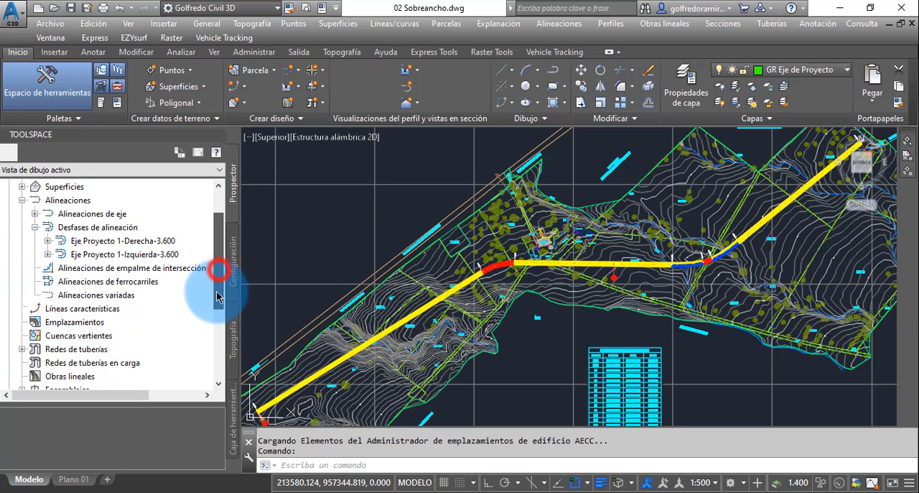
pyautogui.click(103, 241)
pyautogui.click(115, 256)
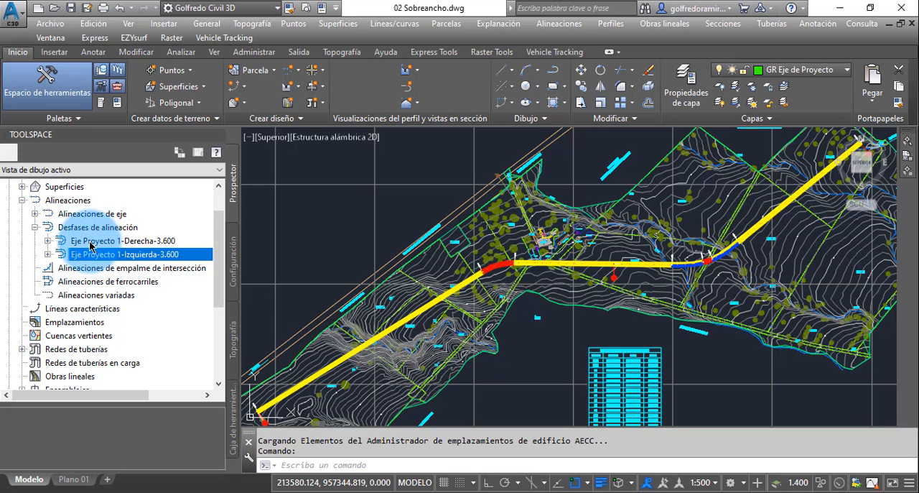
pyautogui.click(117, 242)
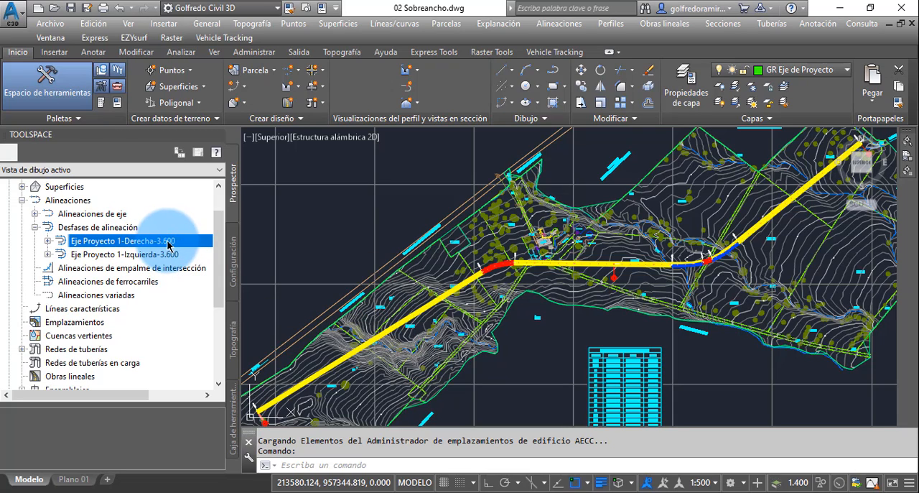
pyautogui.moveTo(169, 246)
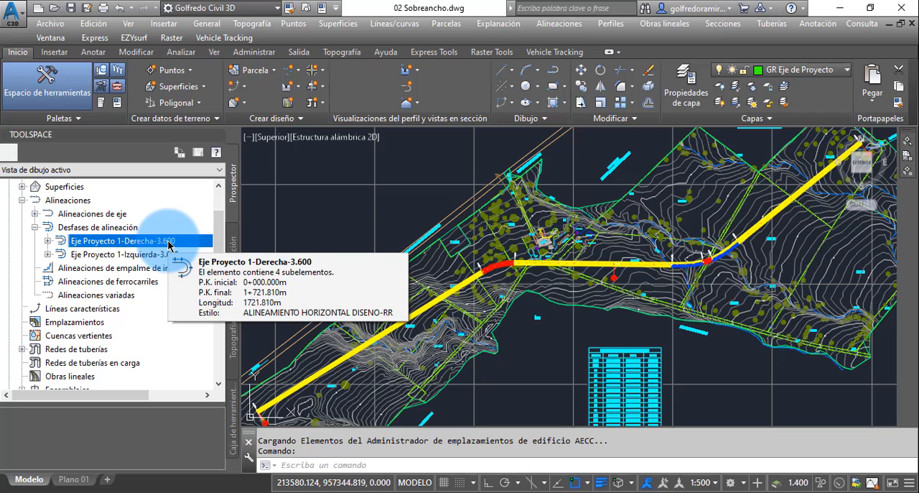
pyautogui.click(146, 255)
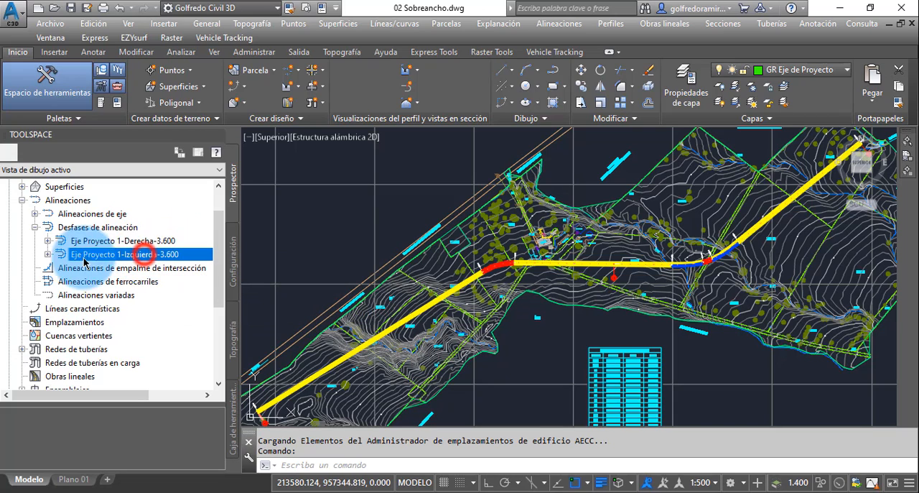
pyautogui.click(47, 254)
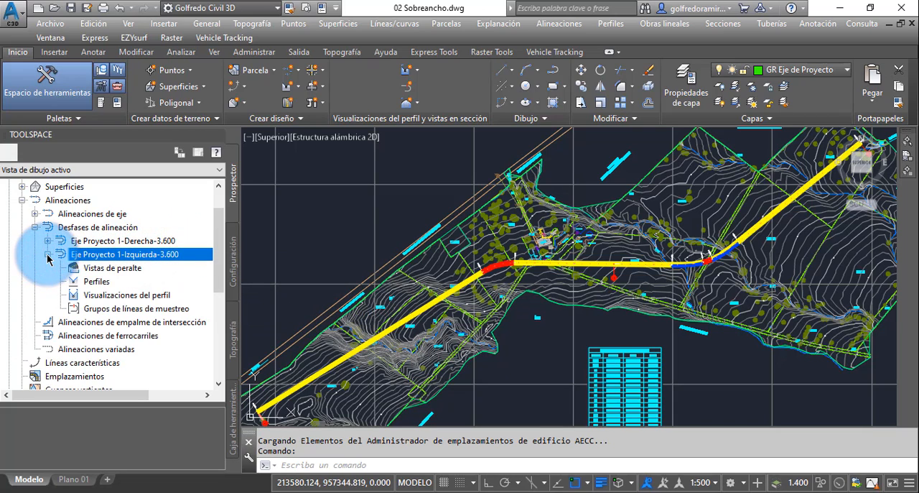
pyautogui.click(48, 241)
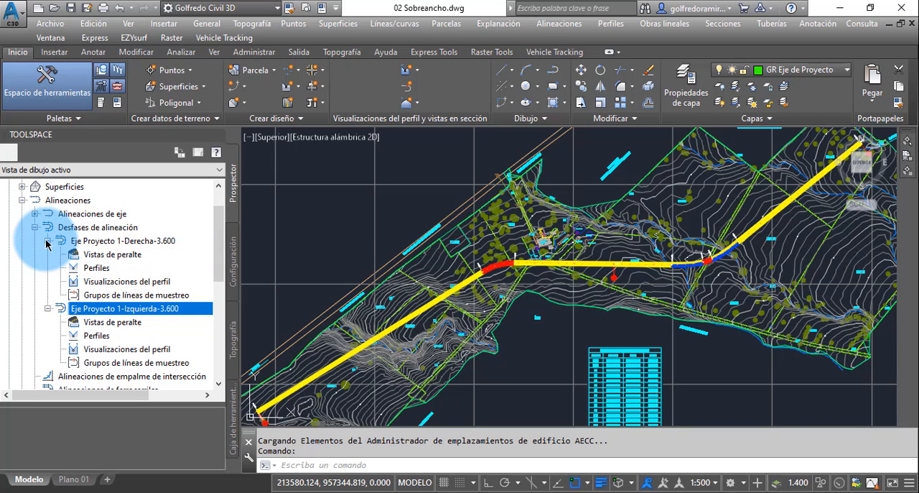
pyautogui.click(47, 241)
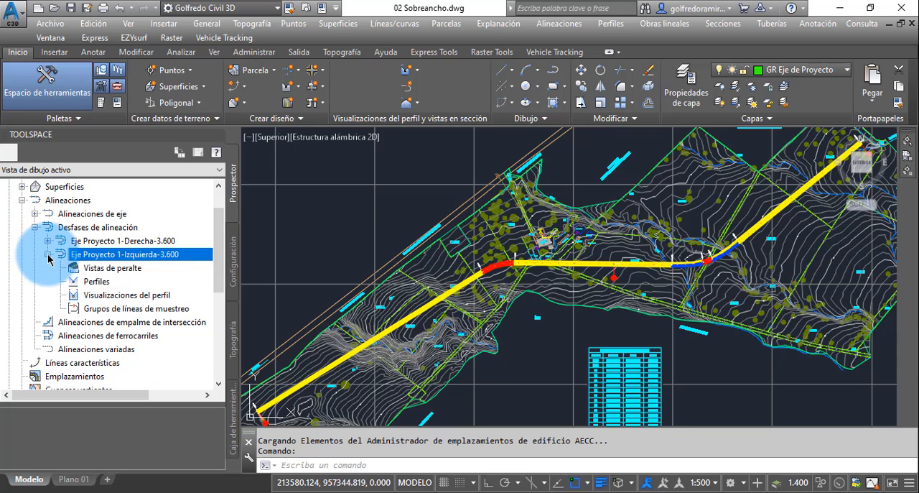
pyautogui.click(48, 255)
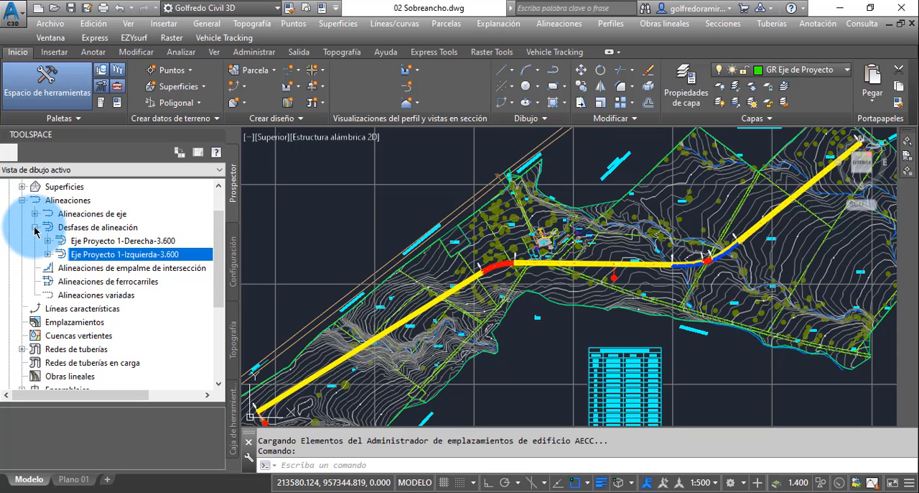
pyautogui.click(35, 228)
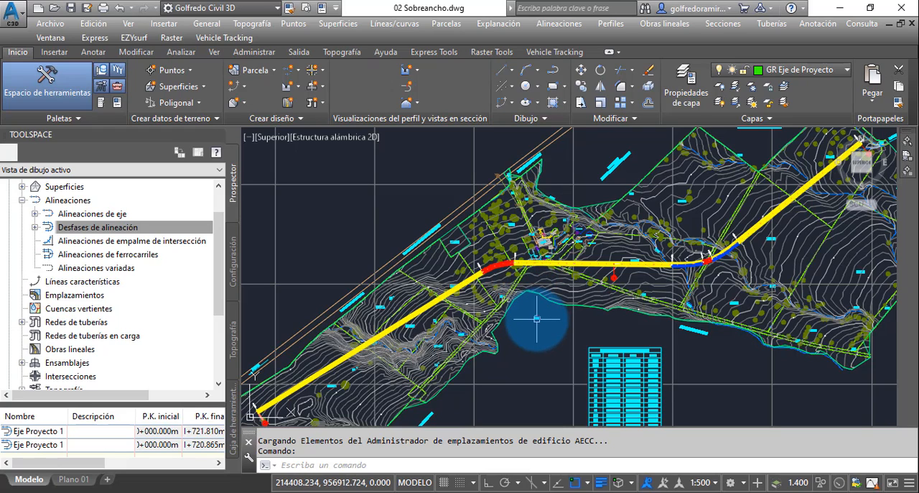
pyautogui.moveTo(536, 319)
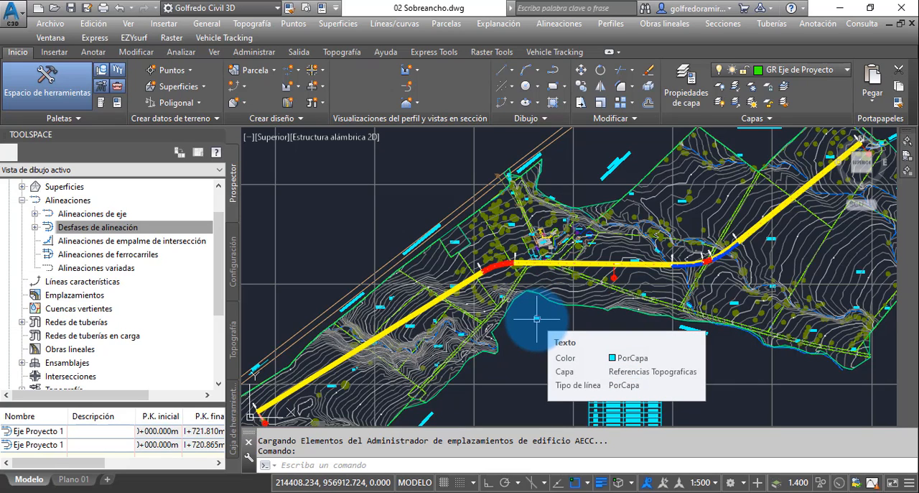